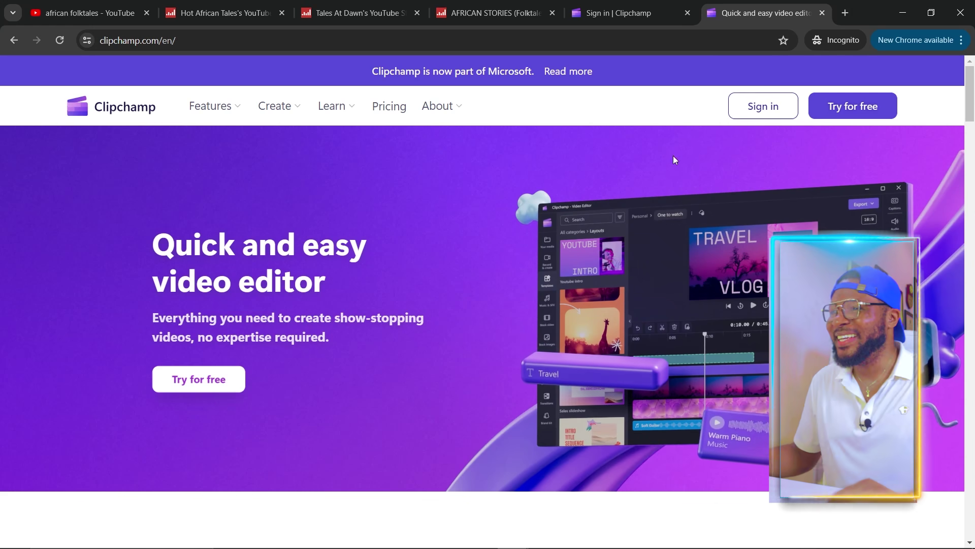
# Review the Clipchamp pricing plans, get started with the free plan, and choose to continue with email.
pyautogui.click(385, 107)
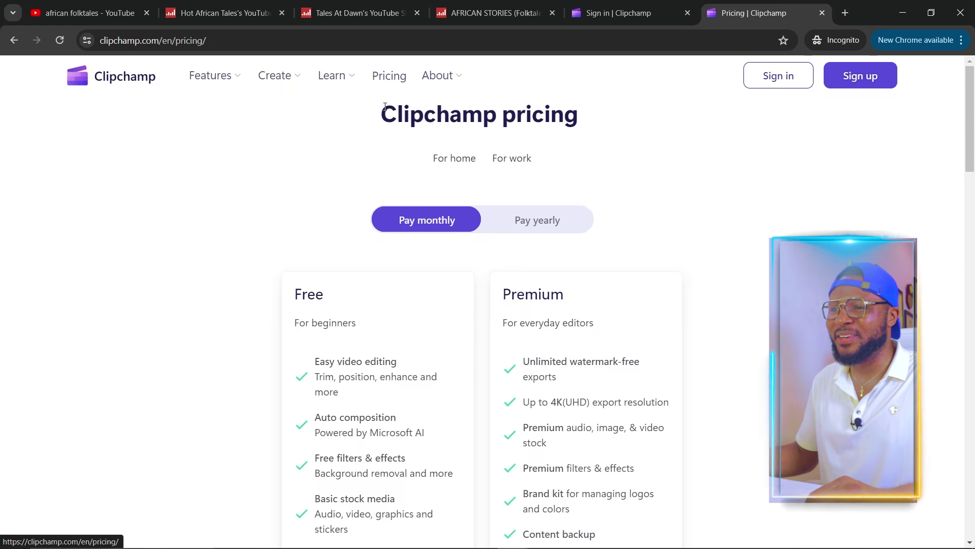
pyautogui.scroll(-4, 157, 157)
pyautogui.scroll(1, 415, 232)
pyautogui.scroll(-5, 412, 238)
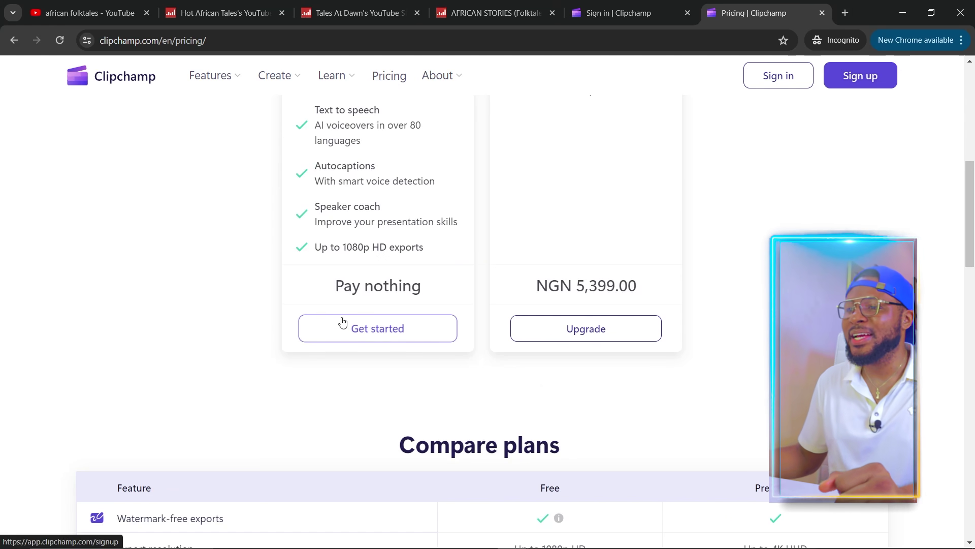
pyautogui.click(364, 339)
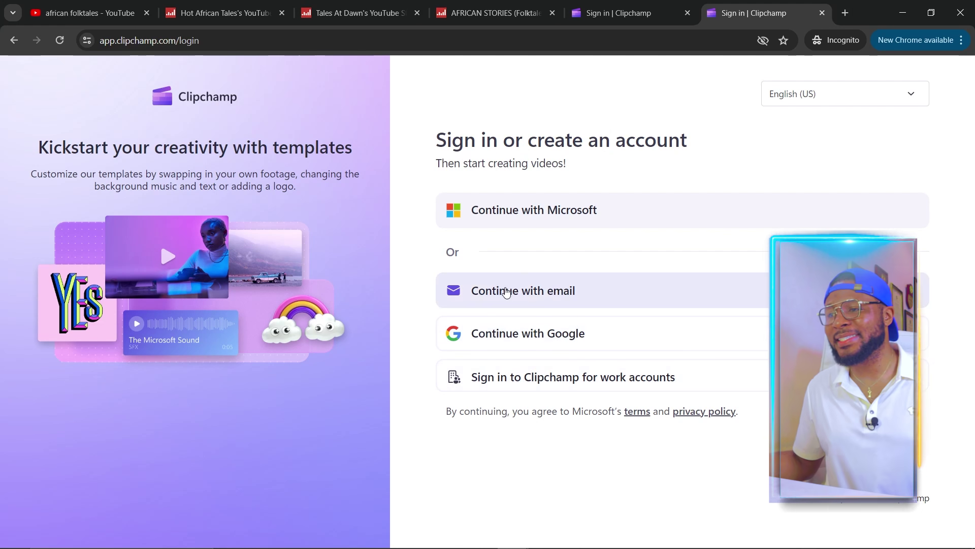
pyautogui.click(506, 291)
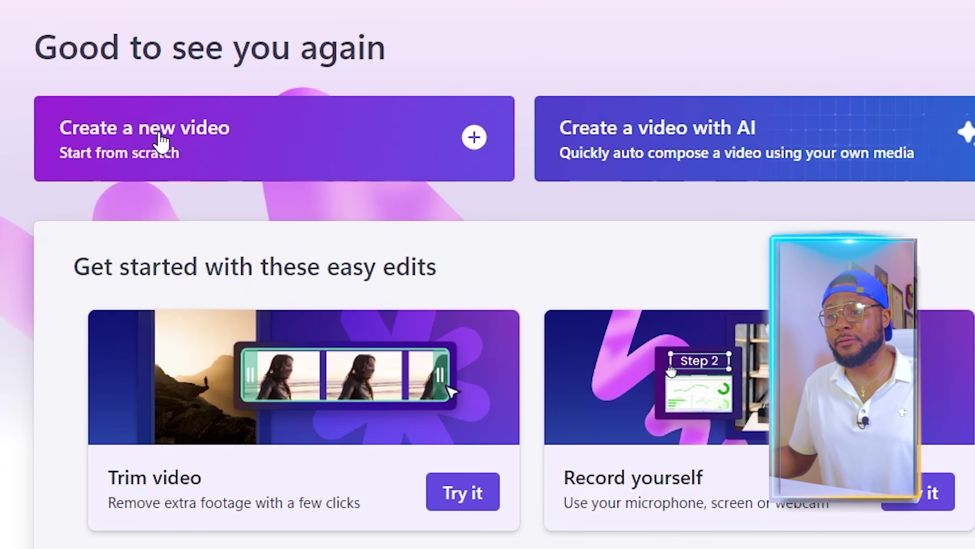
# Create a new video from scratch and add a text-to-speech clip to its timeline.
pyautogui.click(431, 144)
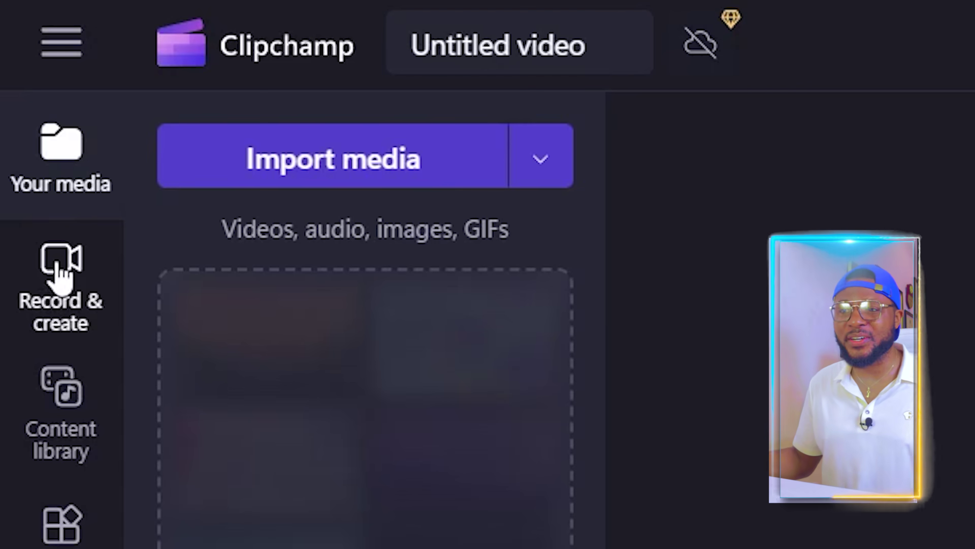
pyautogui.click(23, 144)
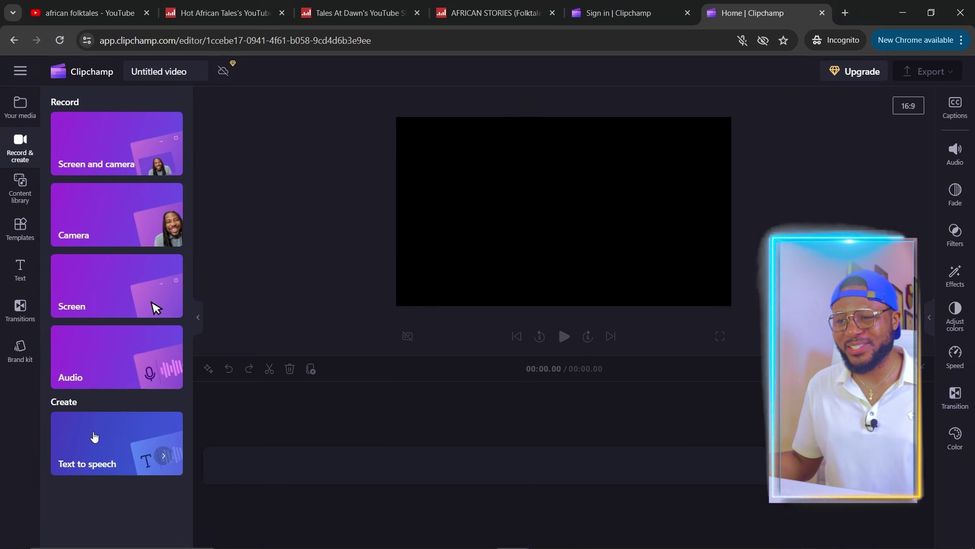
pyautogui.click(91, 477)
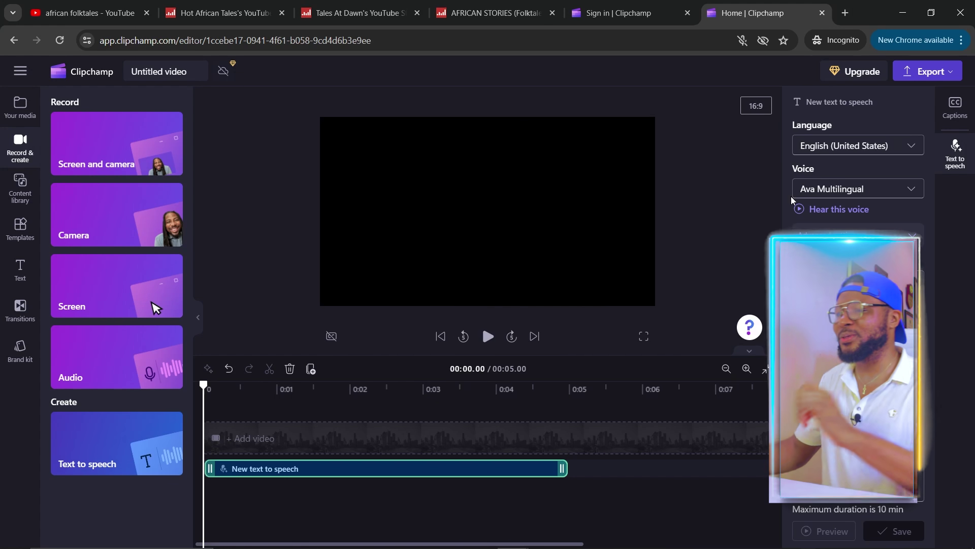
# Set the text-to-speech language to English (Kenya) and listen to a sample of the Asilia voice.
pyautogui.click(870, 147)
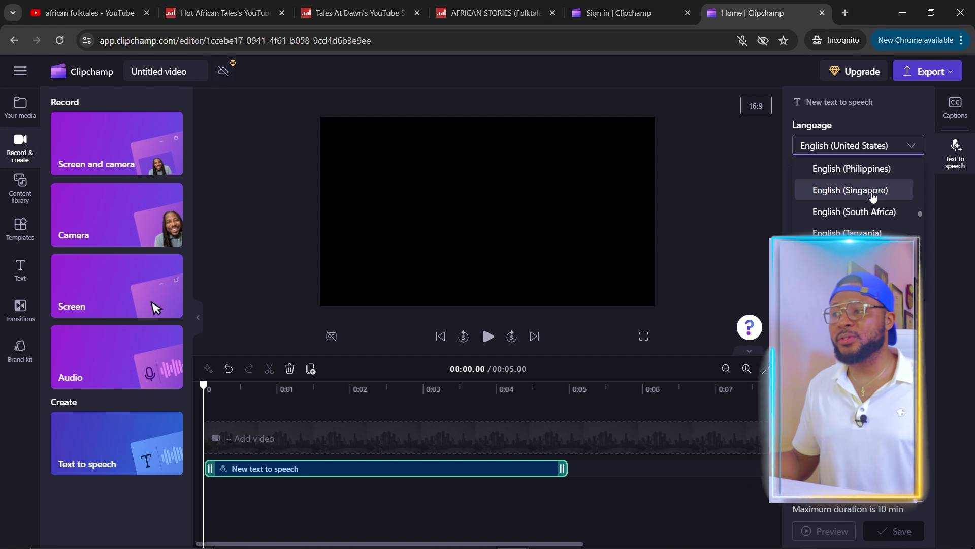
pyautogui.scroll(2, 874, 194)
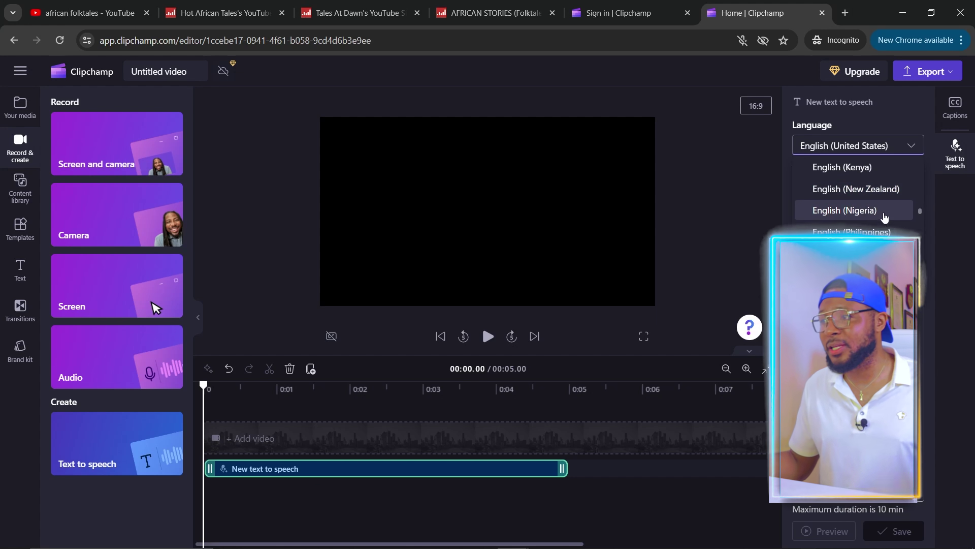
pyautogui.scroll(5, 880, 218)
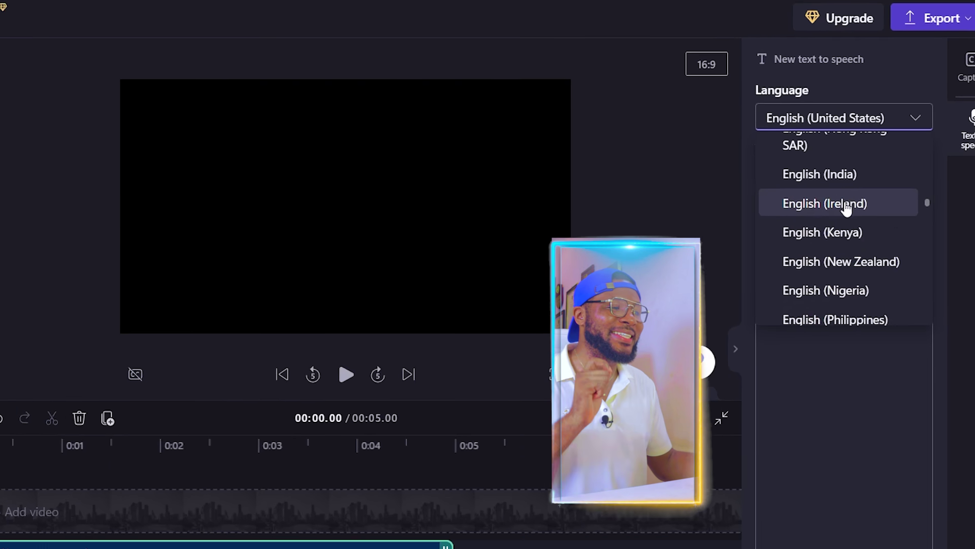
pyautogui.click(843, 236)
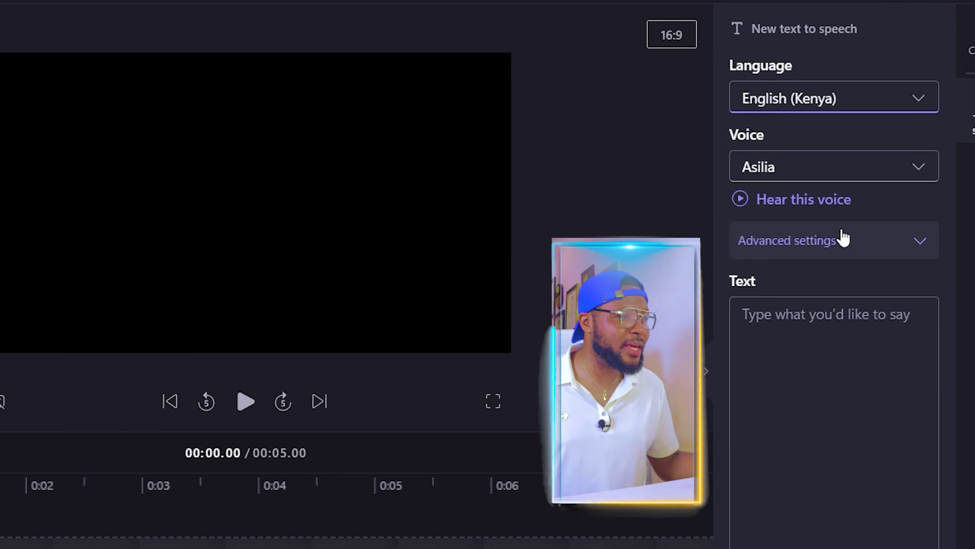
pyautogui.click(819, 174)
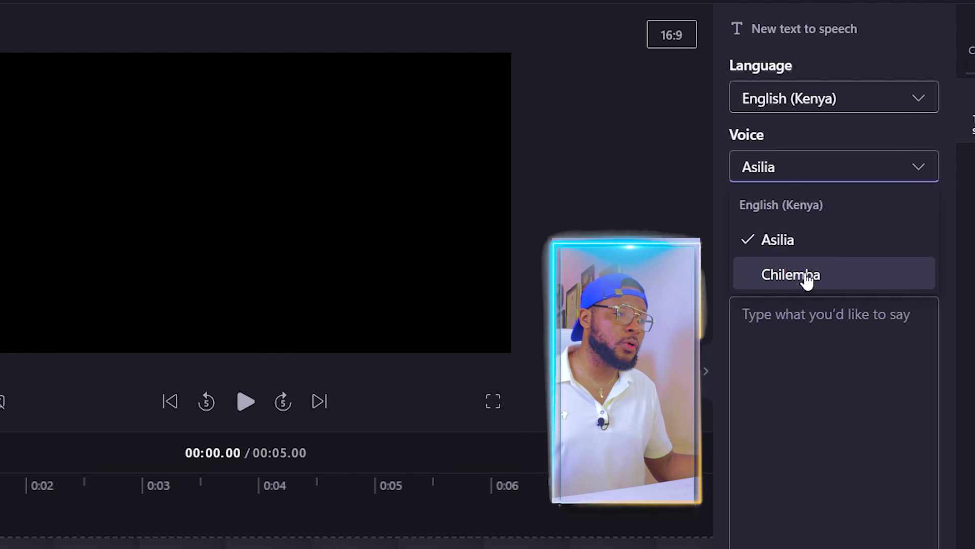
pyautogui.click(783, 250)
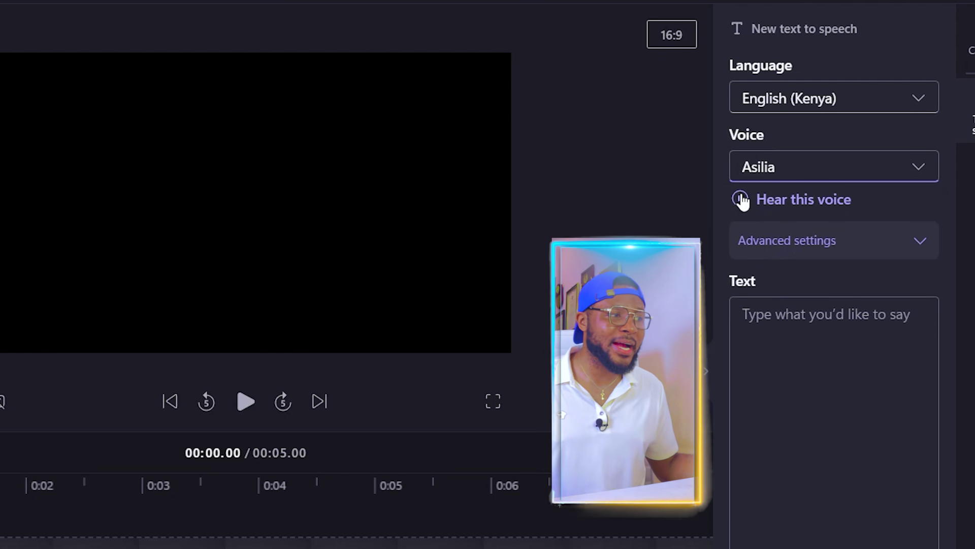
pyautogui.click(741, 200)
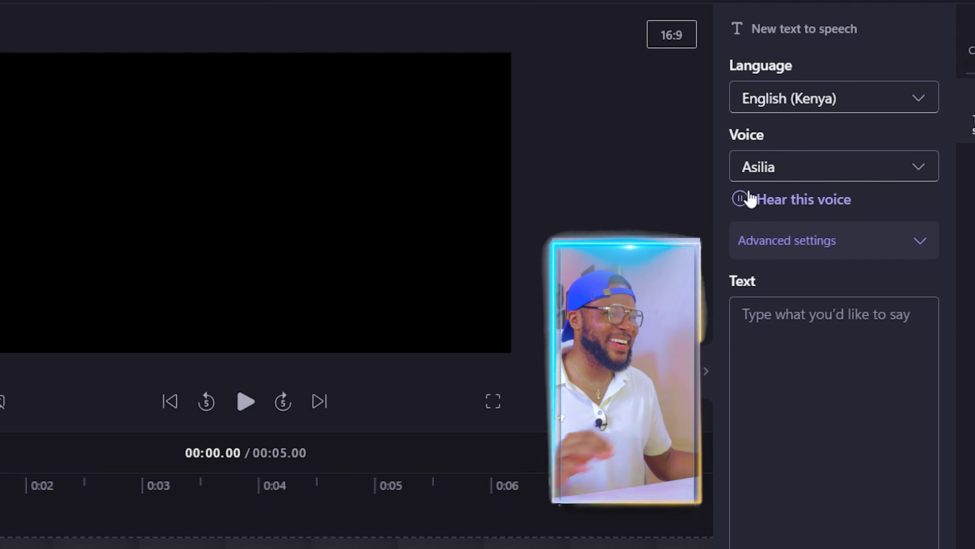
# Change the Kenyan English voice to Chilemba and listen to its sample.
pyautogui.click(855, 161)
pyautogui.click(808, 275)
pyautogui.click(741, 202)
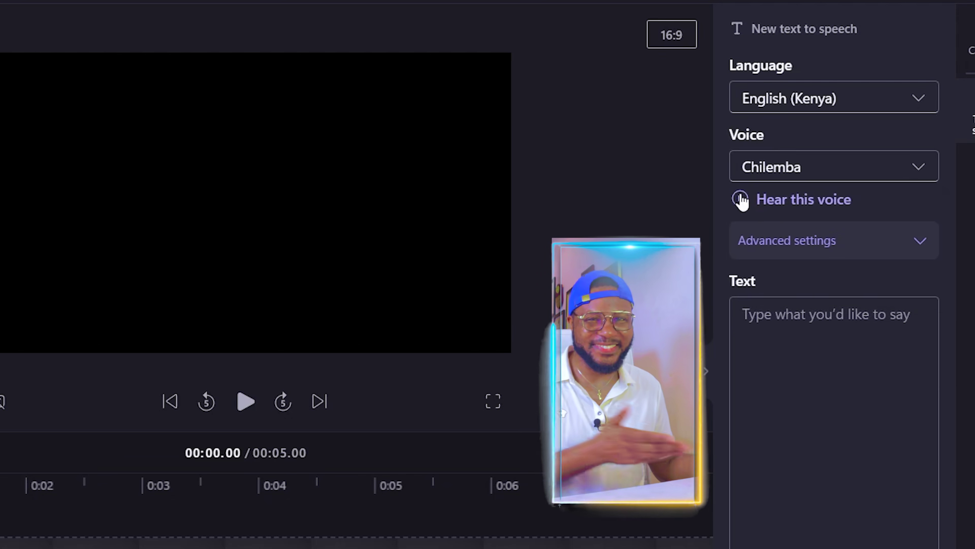
# Set the text-to-speech language to English (Nigeria) with the Ezinne voice and listen to its sample.
pyautogui.click(857, 102)
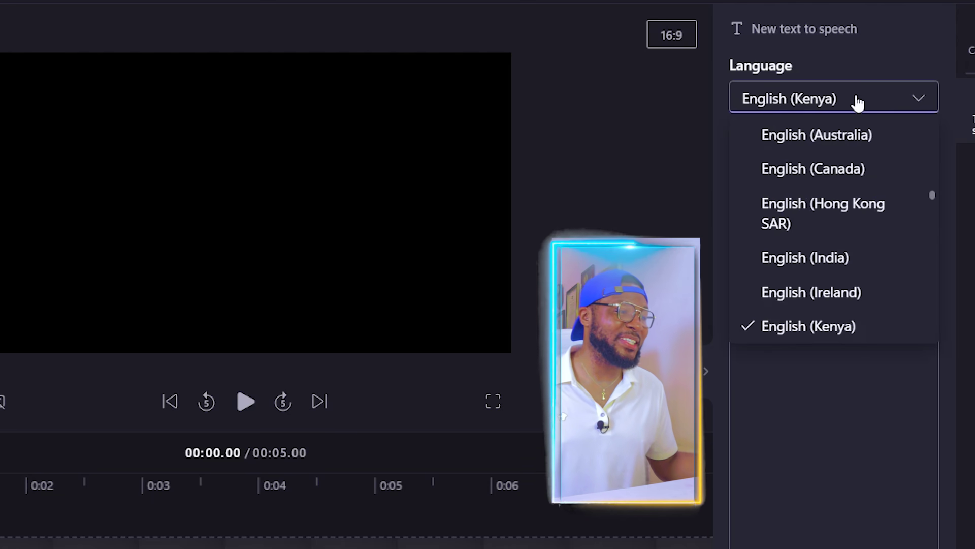
pyautogui.scroll(-2, 788, 287)
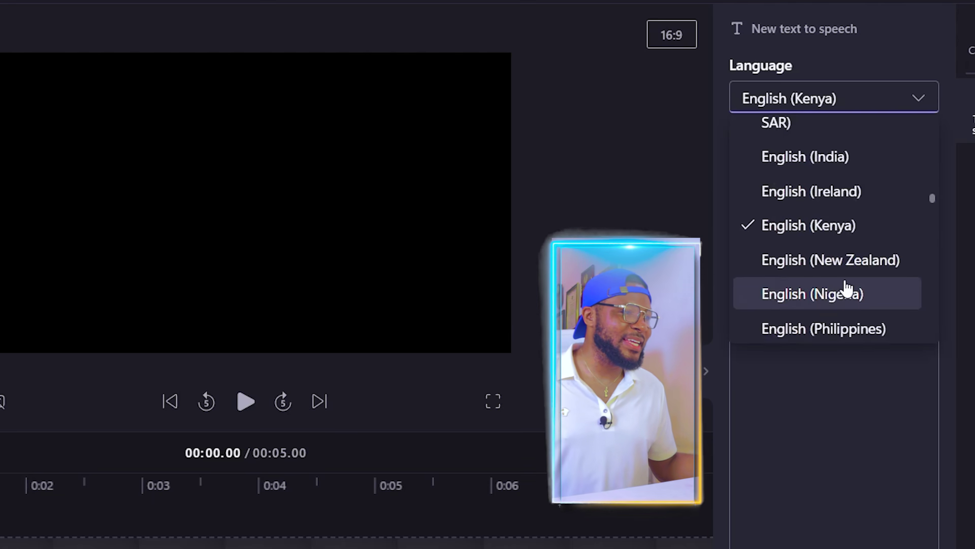
pyautogui.click(821, 289)
pyautogui.click(797, 176)
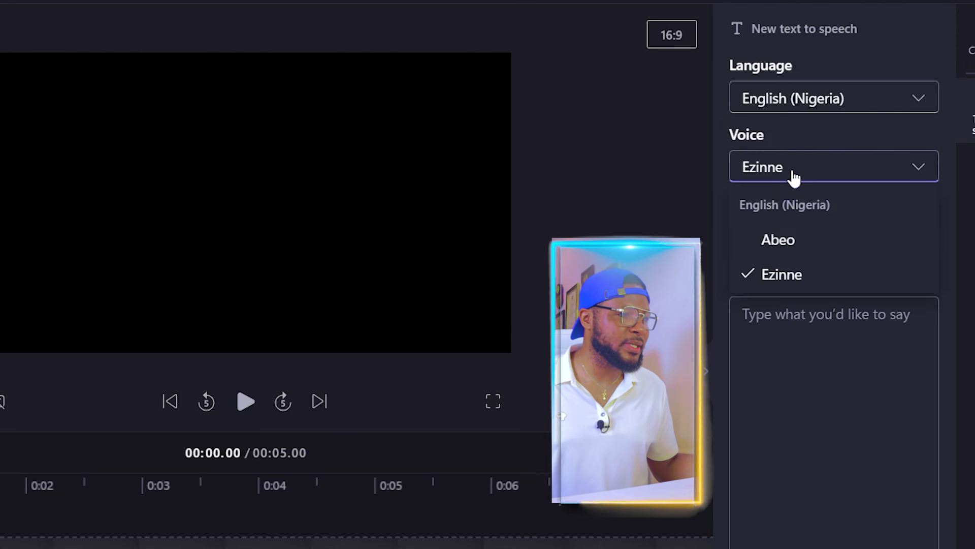
pyautogui.click(803, 277)
pyautogui.click(741, 197)
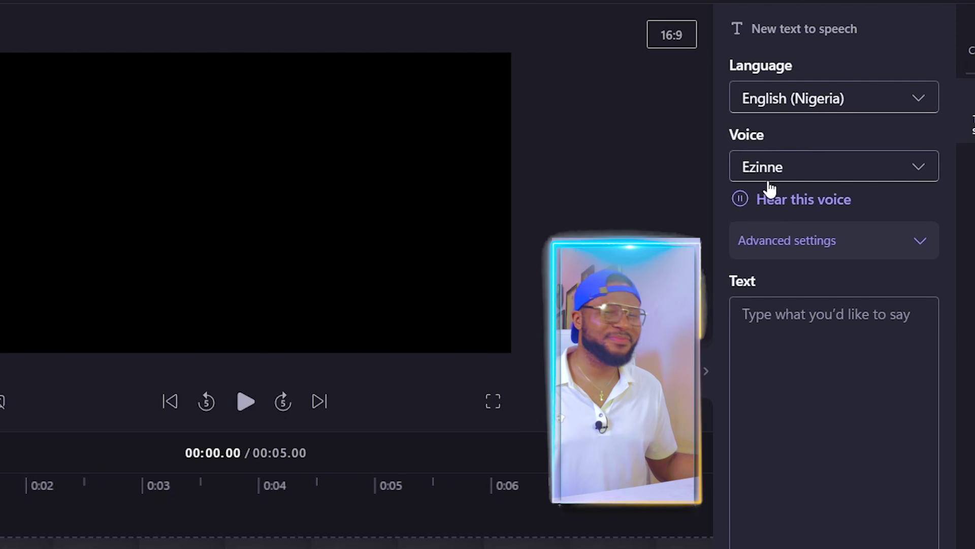
# Try the Abeo voice for Nigerian English and listen to its sample.
pyautogui.click(813, 167)
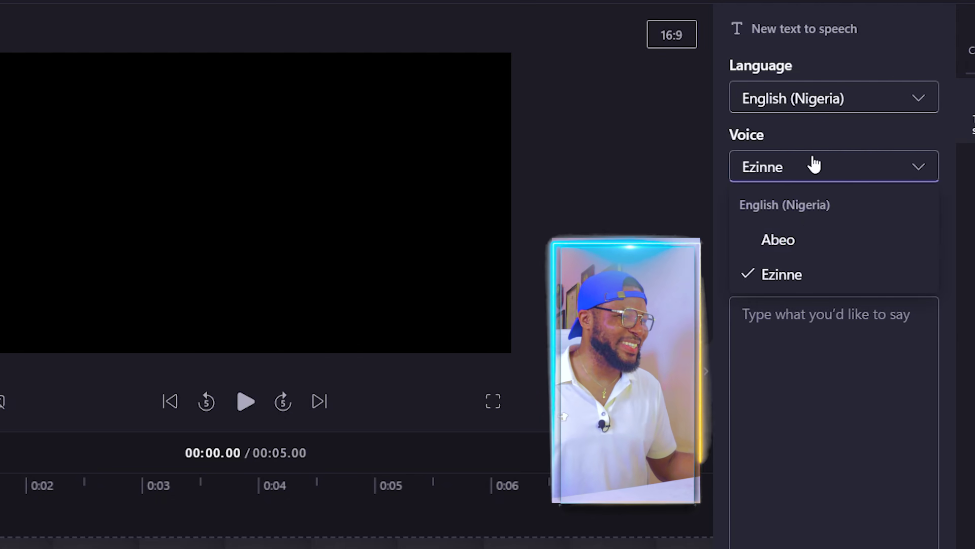
pyautogui.click(798, 242)
pyautogui.click(799, 241)
pyautogui.click(741, 199)
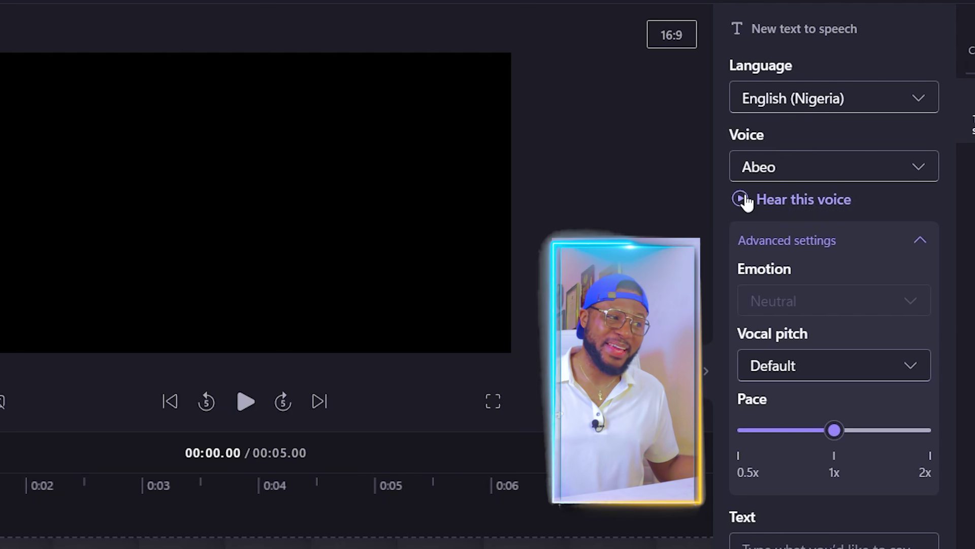
# Set the voice to Ezinne and collapse the advanced voice settings.
pyautogui.click(800, 175)
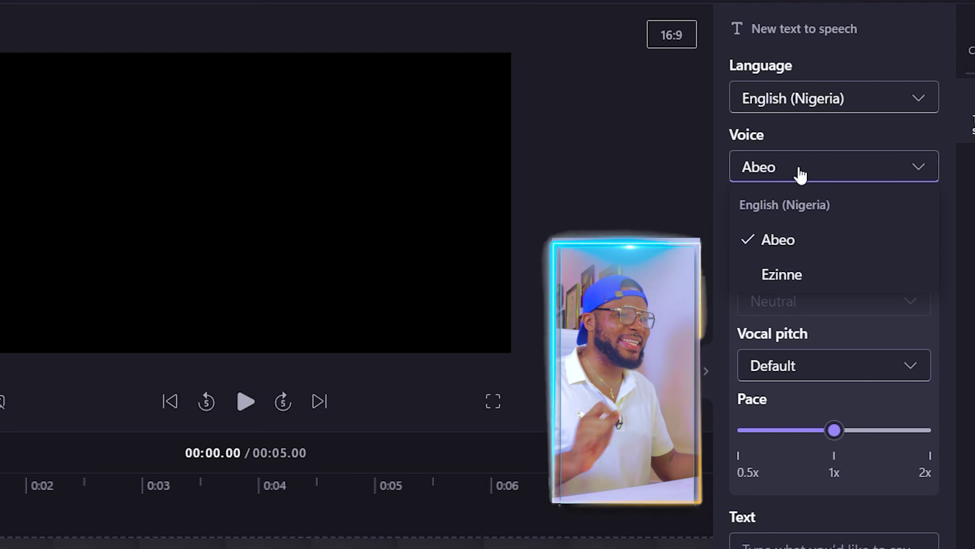
pyautogui.click(801, 274)
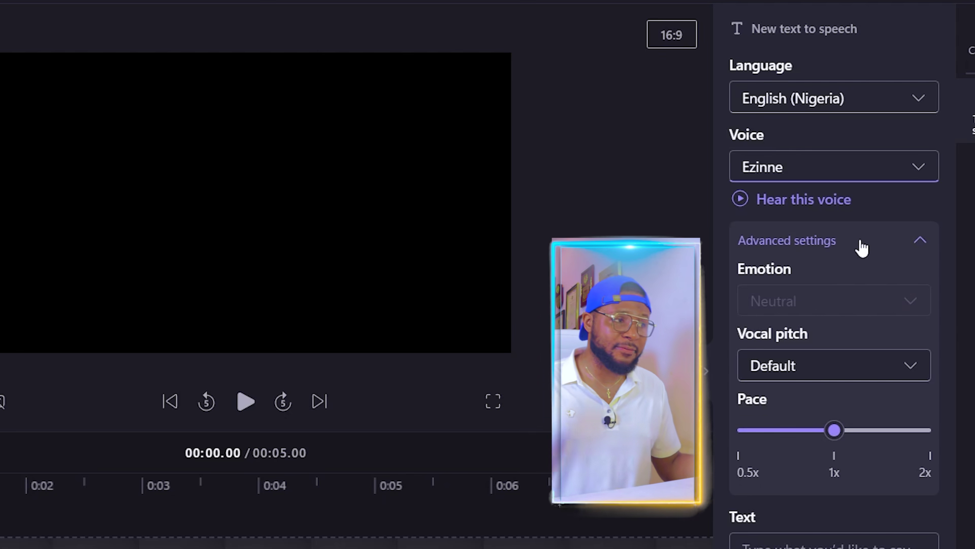
pyautogui.click(910, 240)
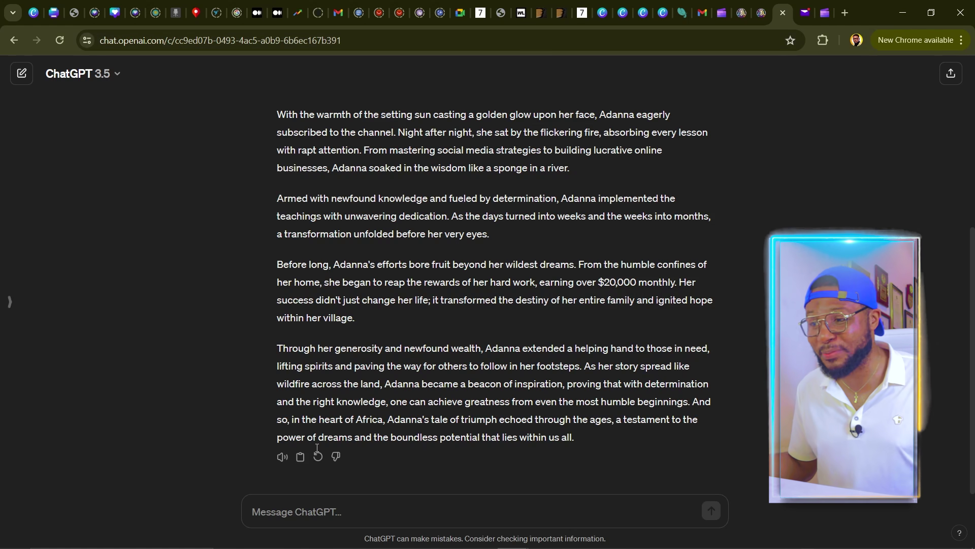
# Copy the folktale from ChatGPT, paste it as the text-to-speech script in Clipchamp, and save the voiceover.
pyautogui.click(300, 457)
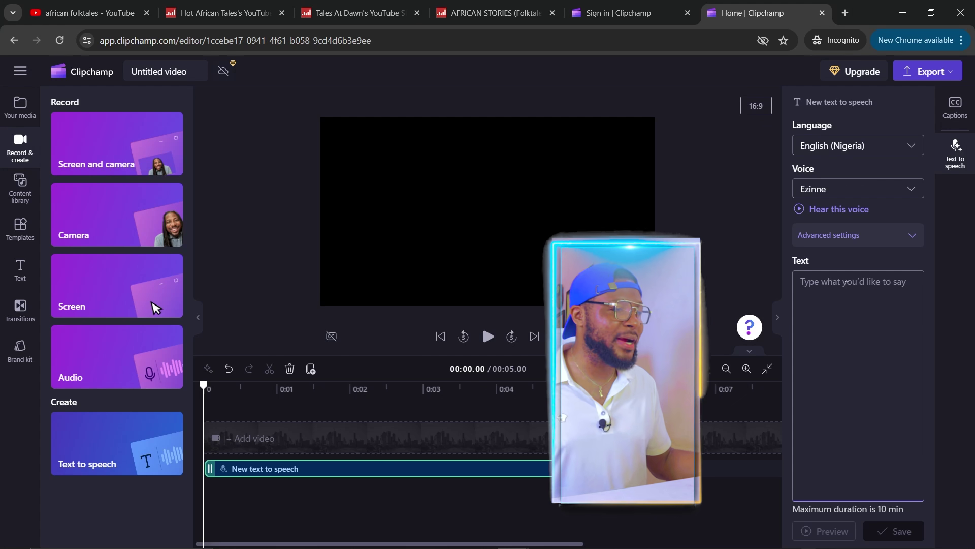
pyautogui.click(846, 282)
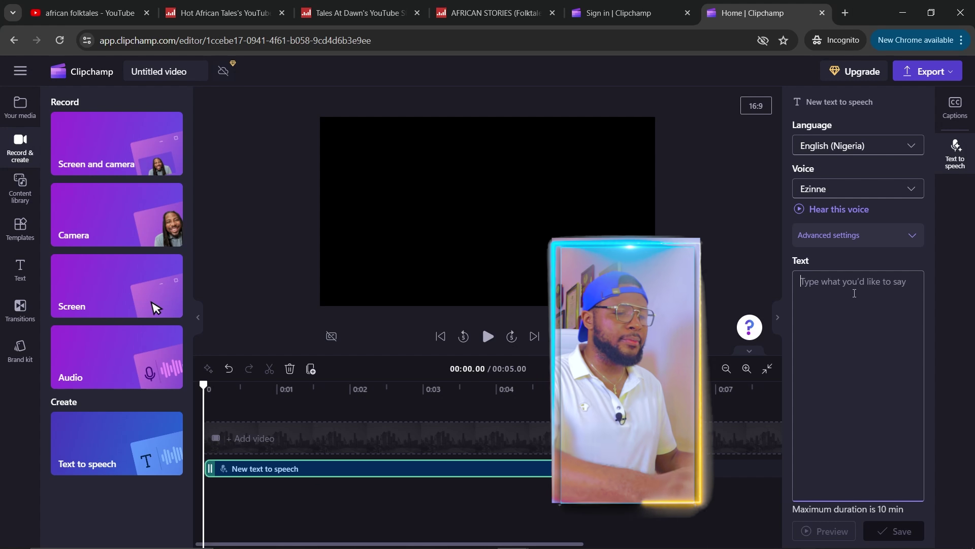
pyautogui.hotkey('ctrl', 'v')
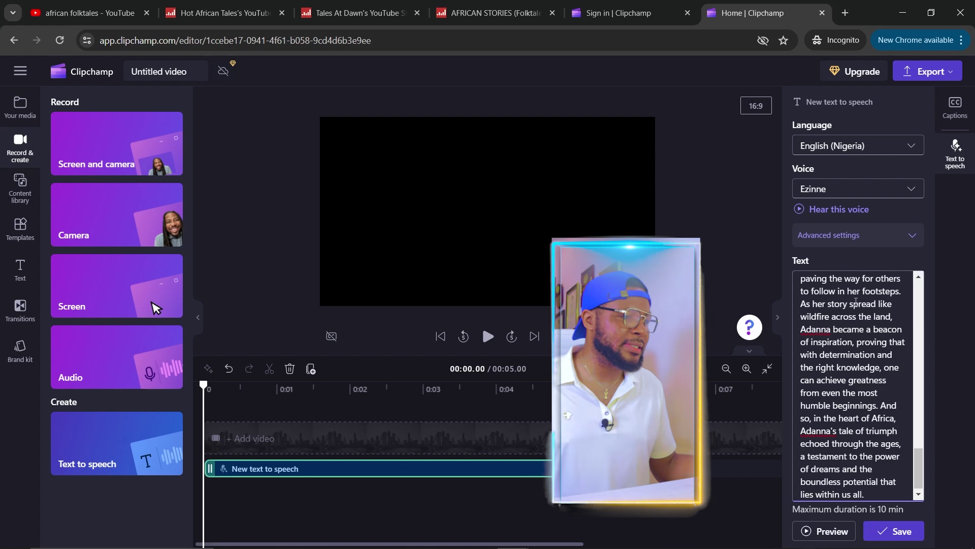
pyautogui.scroll(15, 885, 338)
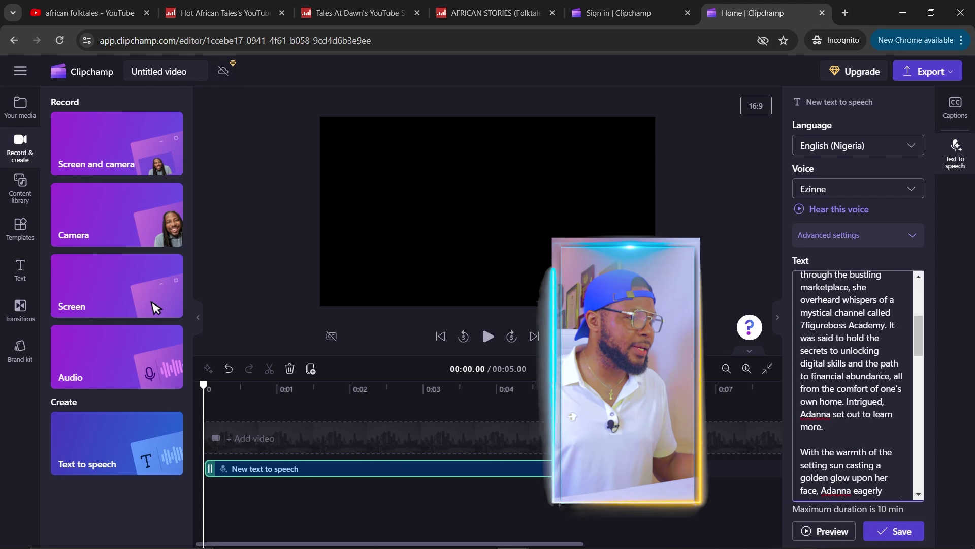
pyautogui.scroll(1, 883, 373)
pyautogui.click(894, 533)
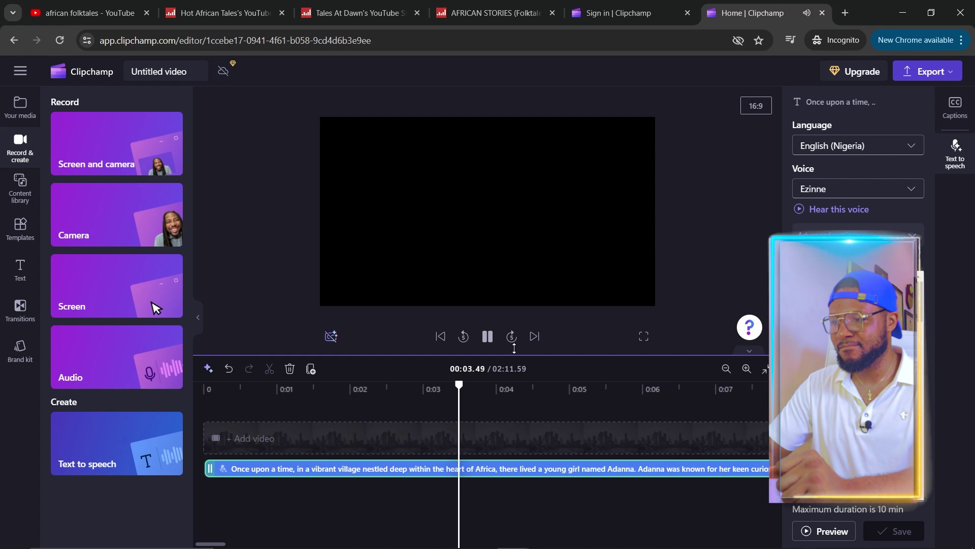
pyautogui.press('space')
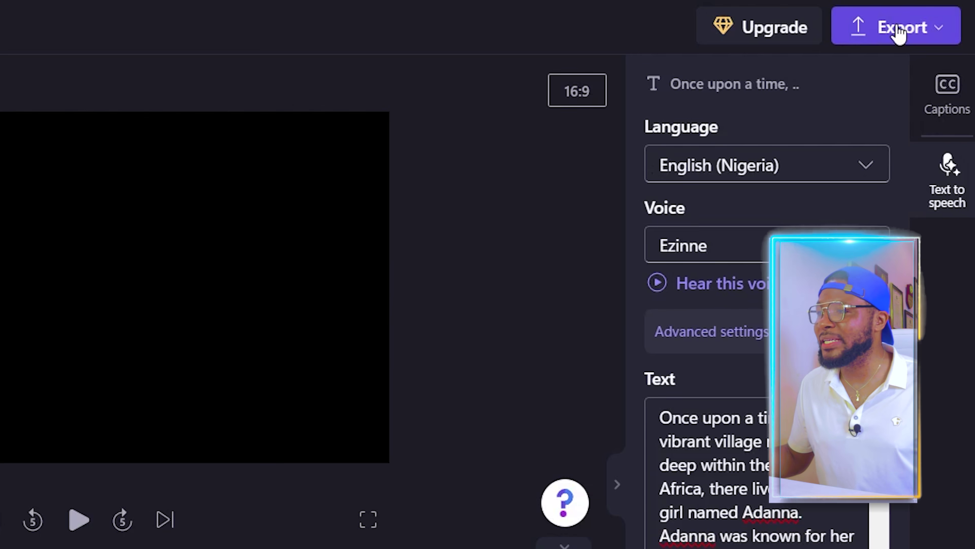
# Export the voiceover video at 480p and save it in Downloads as an MP4 file named Folktale.
pyautogui.click(946, 74)
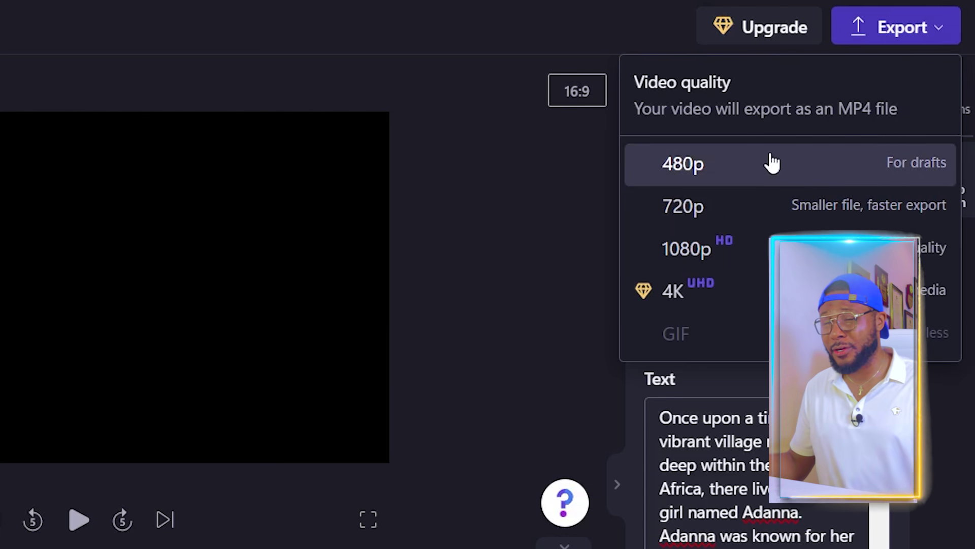
pyautogui.click(718, 168)
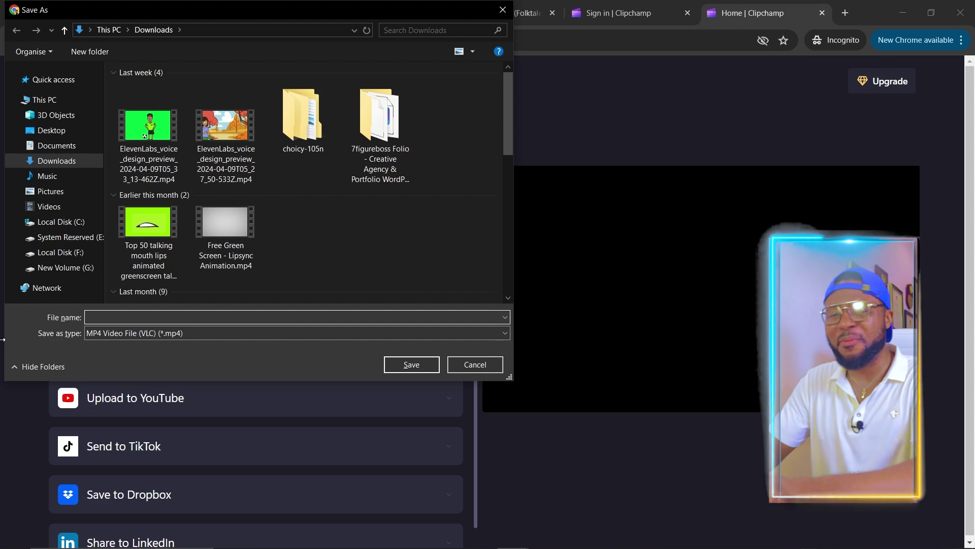
pyautogui.write('Folk')
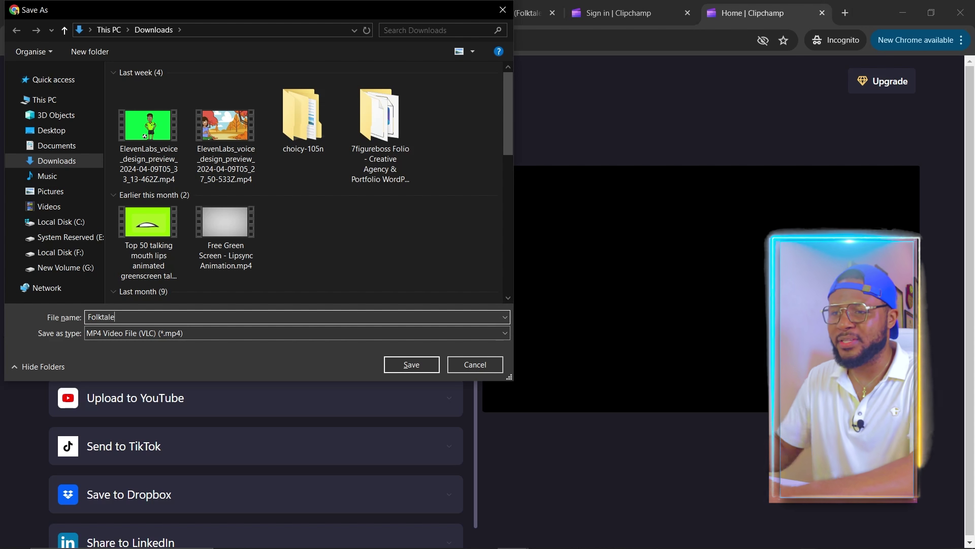
pyautogui.write('tale')
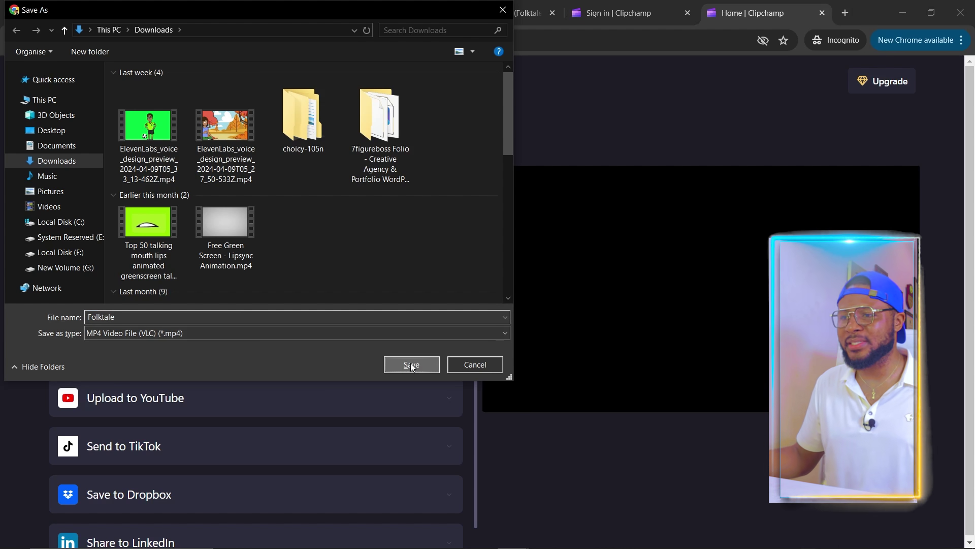
pyautogui.click(411, 364)
pyautogui.moveTo(678, 102)
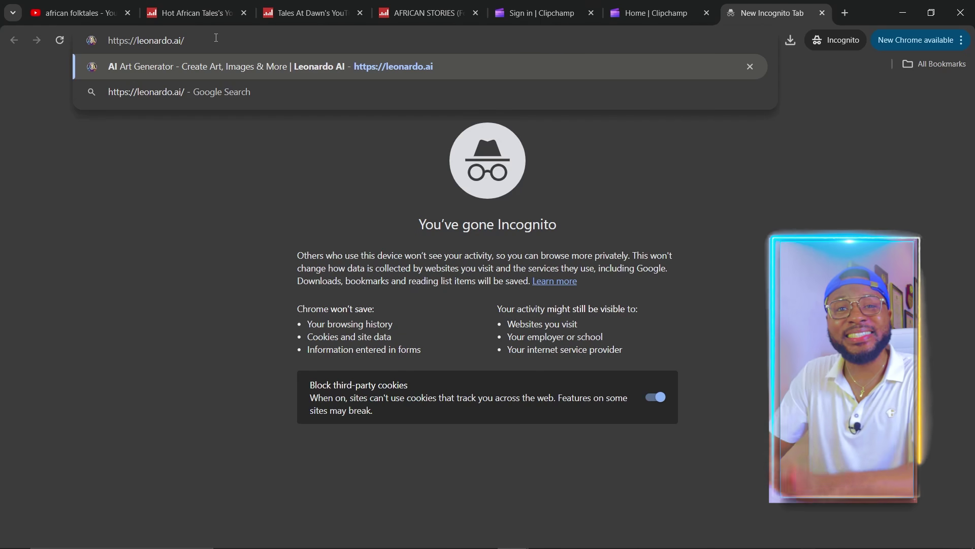
# Open leonardo.ai, start creating an account and continue with the Google sign-in.
pyautogui.press('Return')
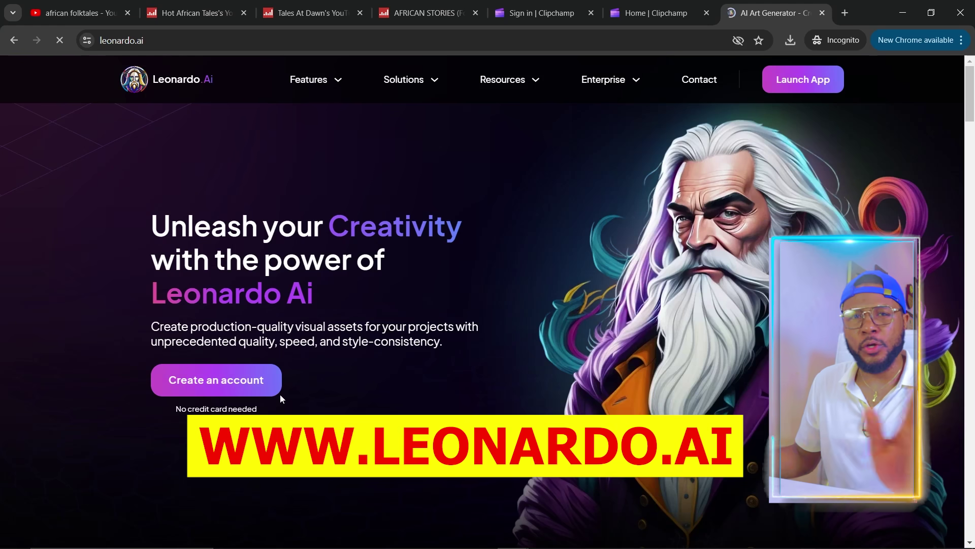
pyautogui.click(222, 383)
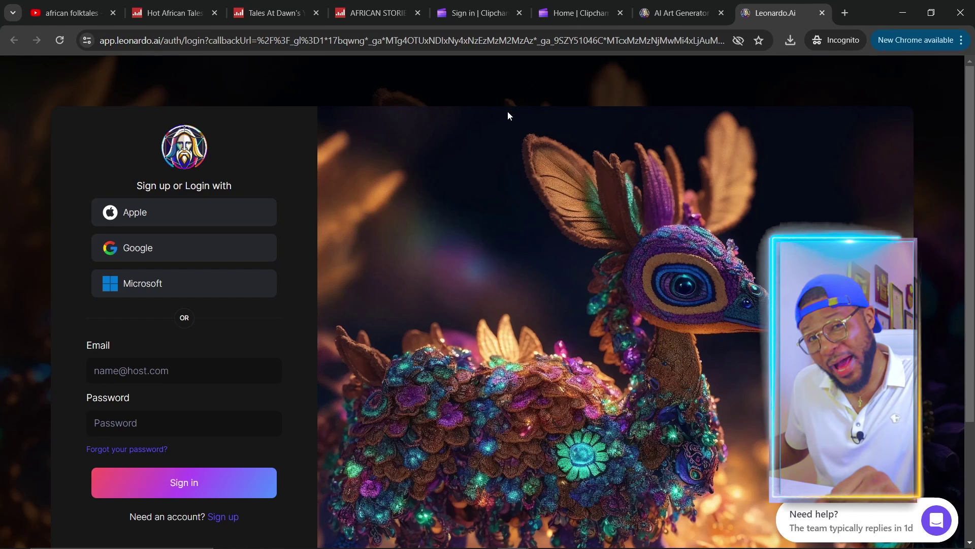
pyautogui.click(178, 246)
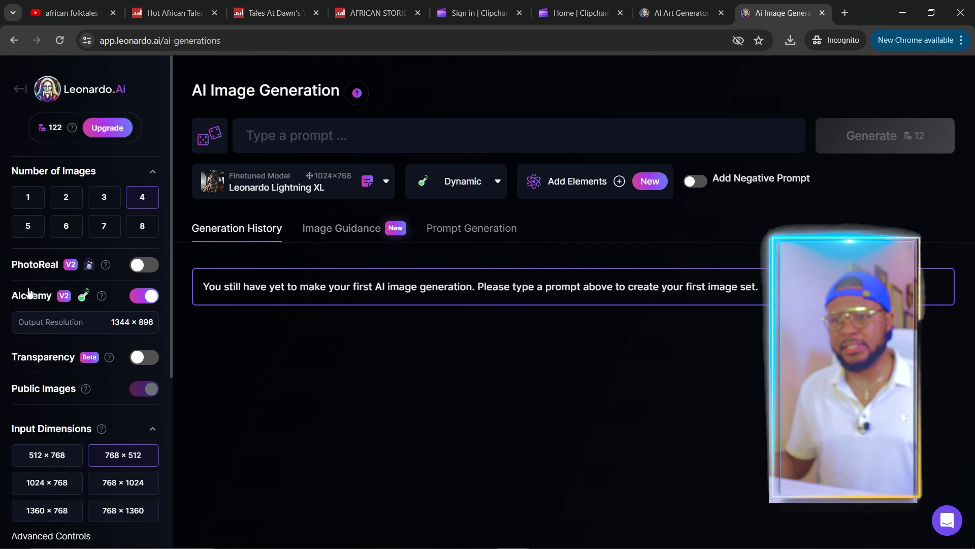
# Set the aspect ratio of the generated images to 16:9.
pyautogui.scroll(-5, 95, 294)
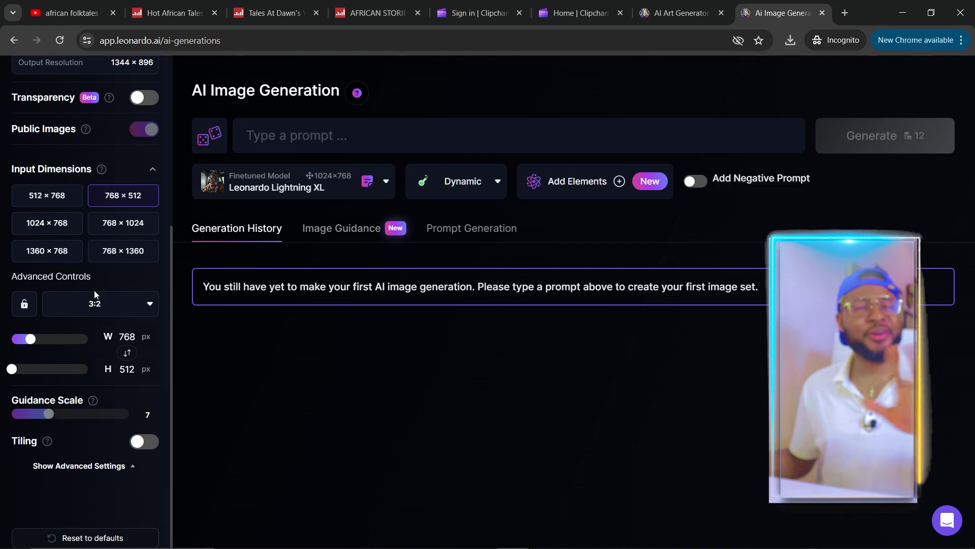
pyautogui.click(118, 305)
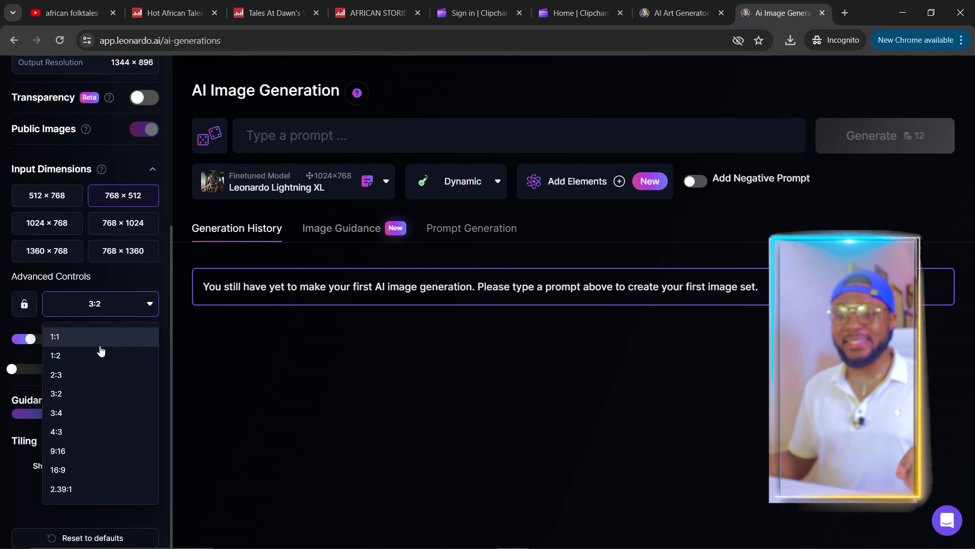
pyautogui.click(71, 472)
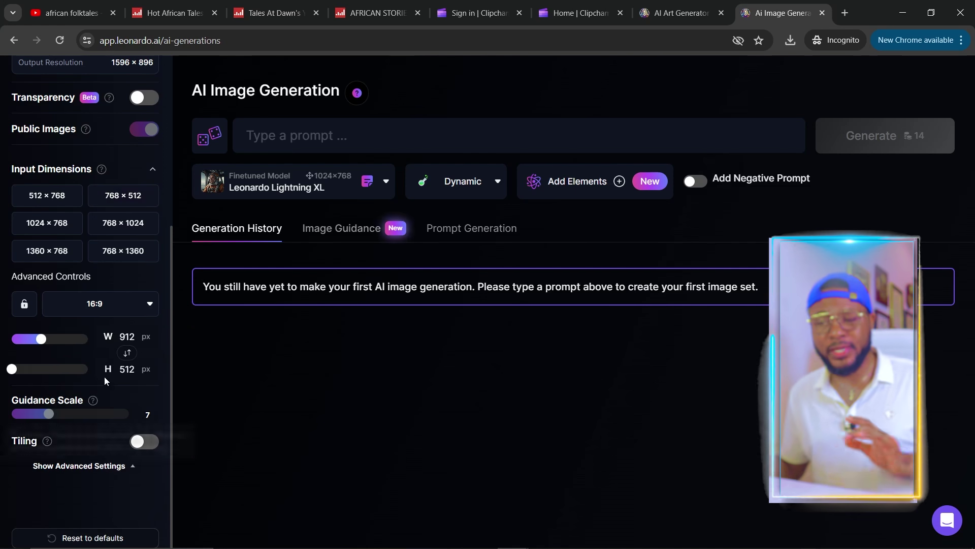
# Try the 9:16 aspect ratio and return the image setting to 16:9.
pyautogui.click(123, 303)
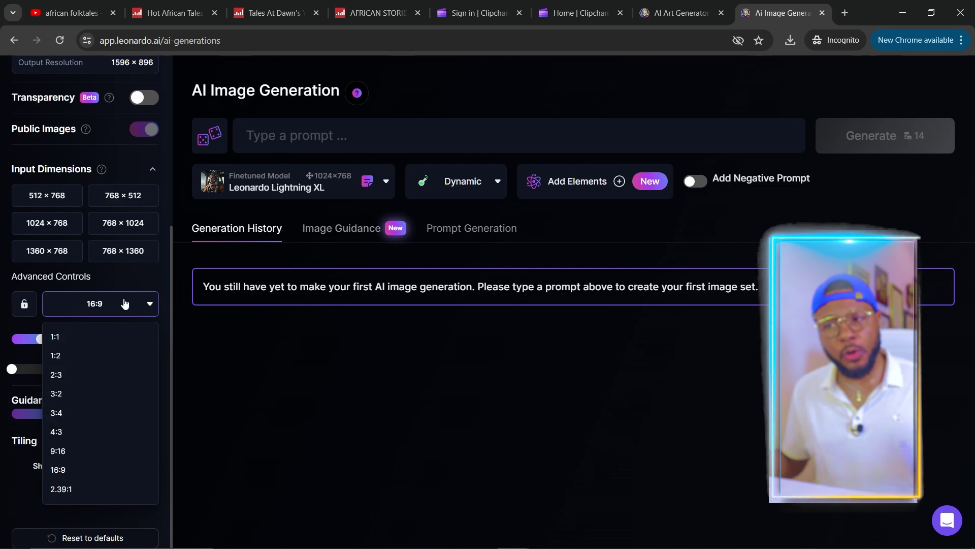
pyautogui.click(71, 451)
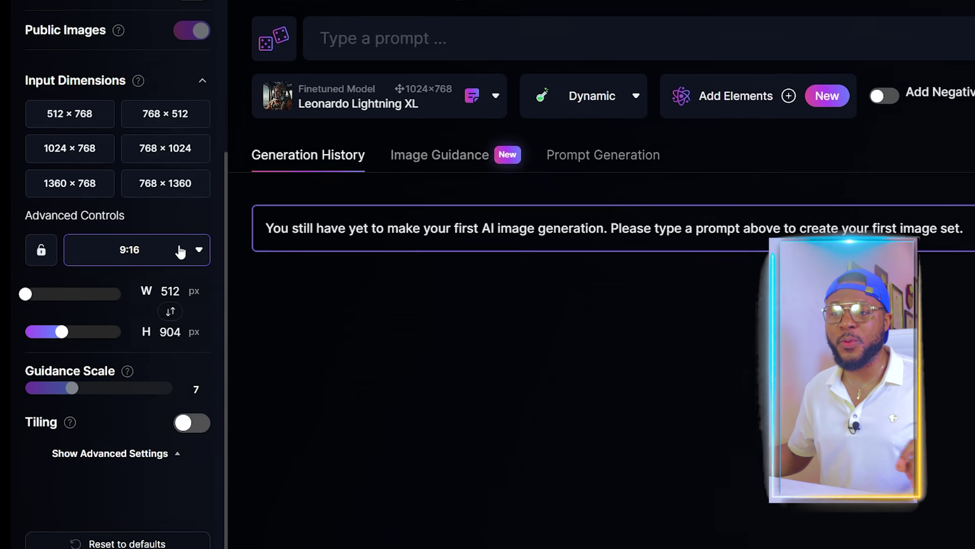
pyautogui.click(142, 304)
pyautogui.click(163, 449)
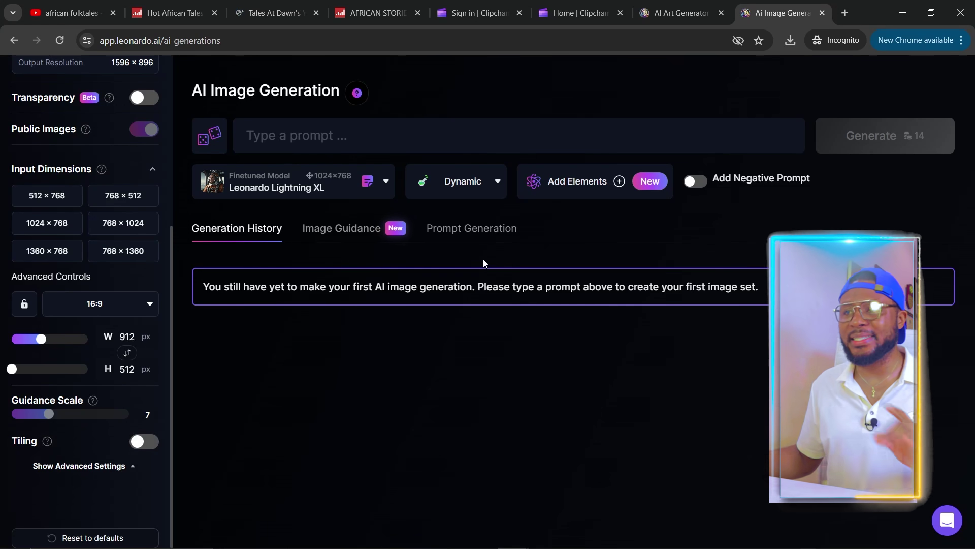
# Enter prompt "An old African woman sitting outside a hut with lots of kids seated on the floor under the mango tree and listening to her interesting tale".
pyautogui.click(308, 131)
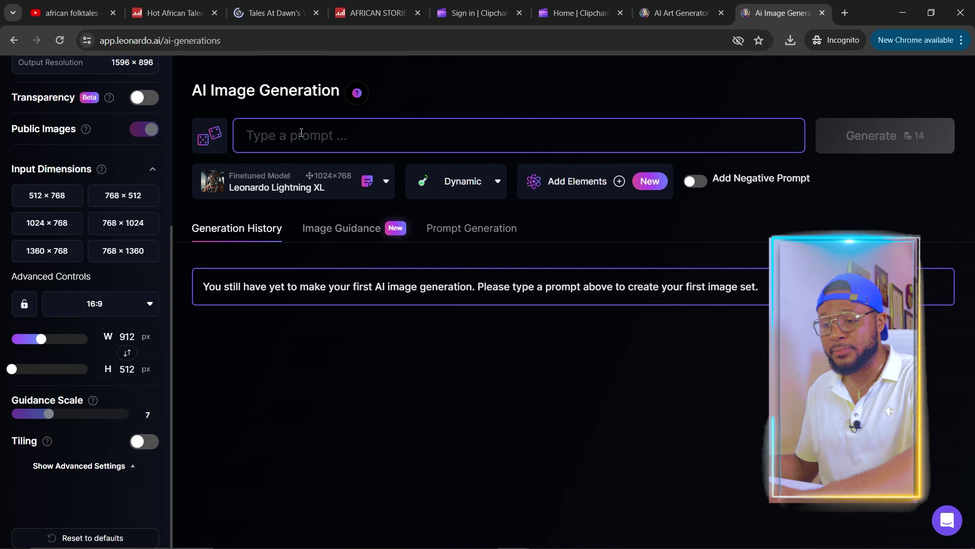
pyautogui.write('An old African woman sitting outside a hut with lots of kids seated on the floor under the mango tree and listening to her interesting tale')
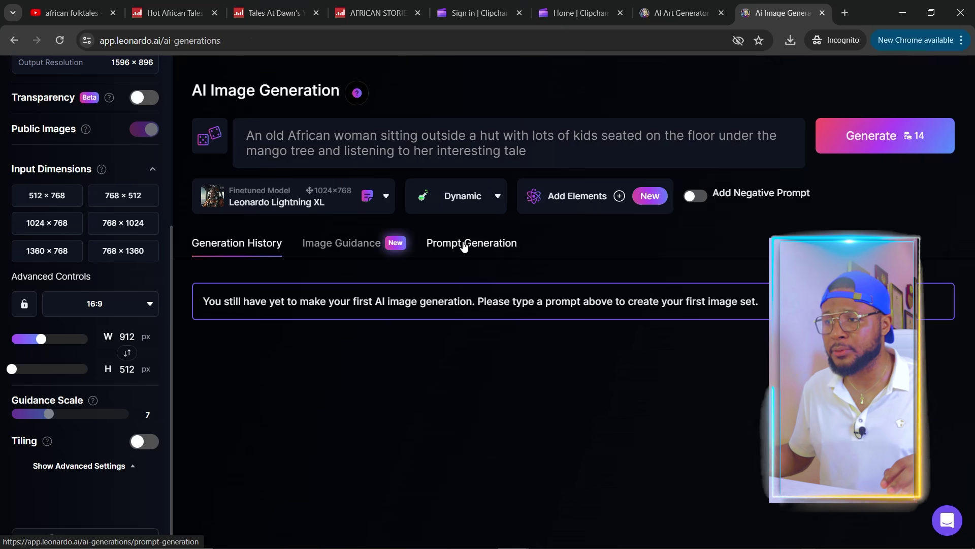
# Generate more complex prompt ideas from the same old-woman storytelling description and review the suggestions.
pyautogui.click(434, 278)
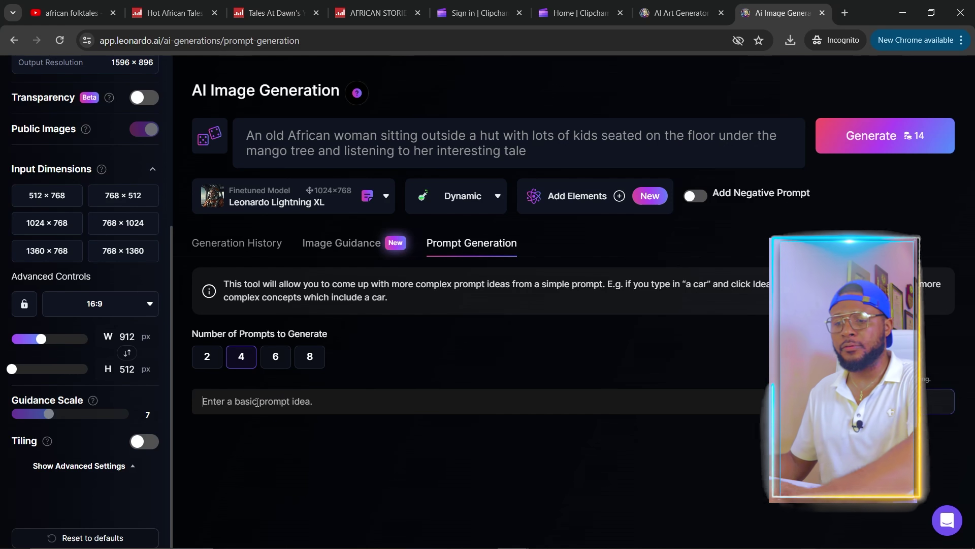
pyautogui.write('An old African woman sitting outside a hut with lots of kids seated on the floor under the mango tree and listening to her interesting tale')
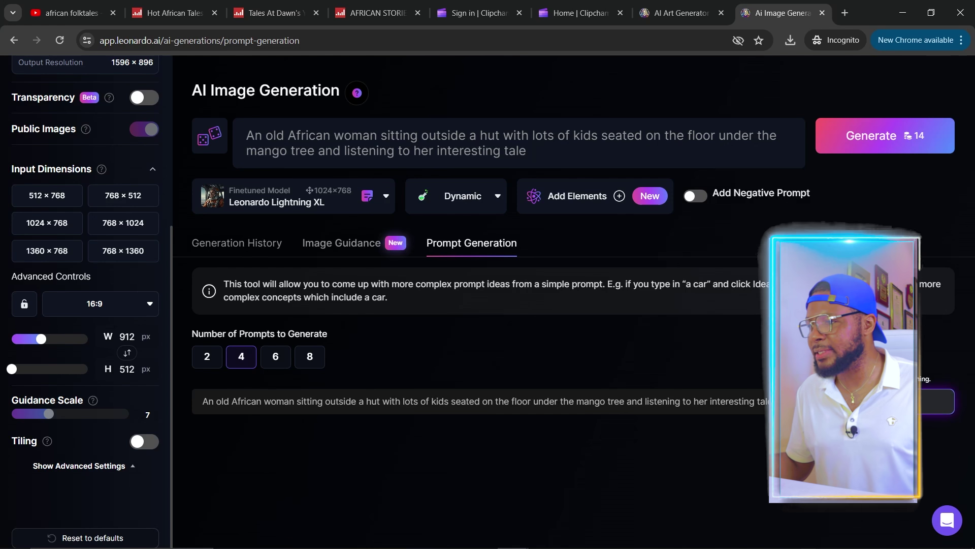
pyautogui.press('Return')
pyautogui.scroll(-2, 405, 399)
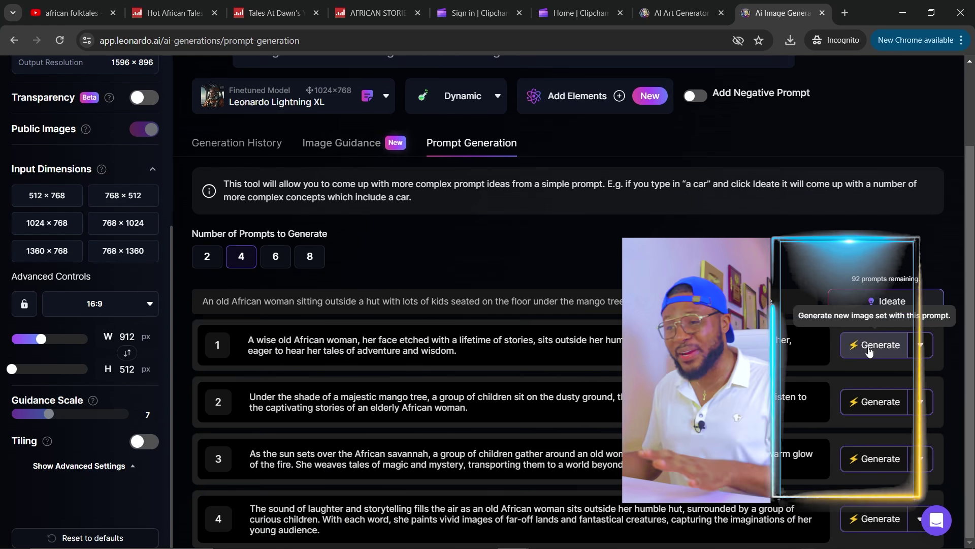
pyautogui.scroll(2, 495, 330)
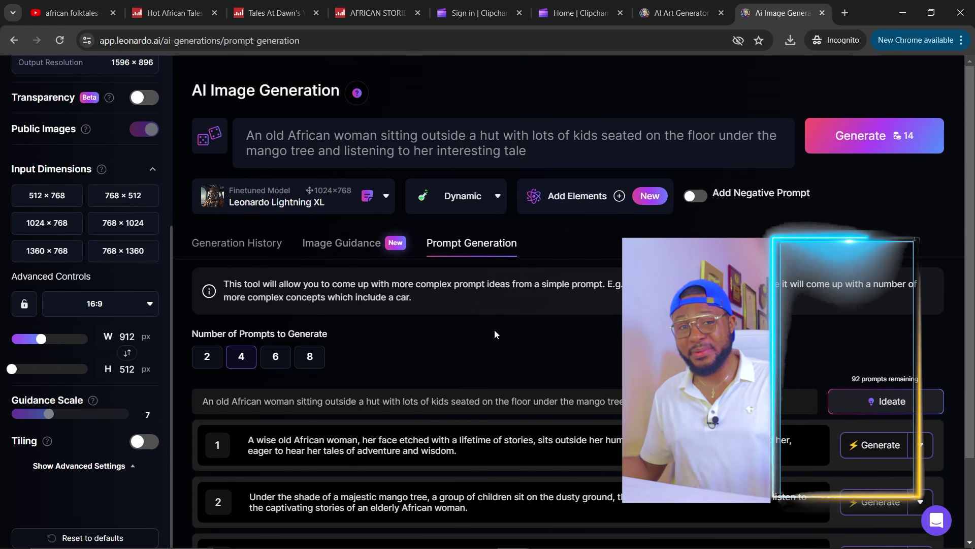
# Return to the generation history, generate the image set from the original prompt and look through the images.
pyautogui.click(242, 233)
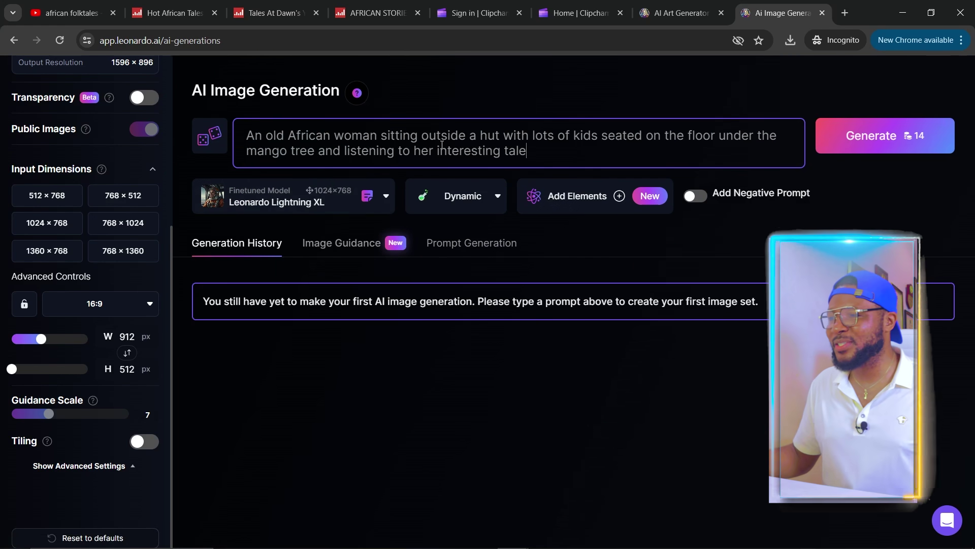
pyautogui.click(880, 135)
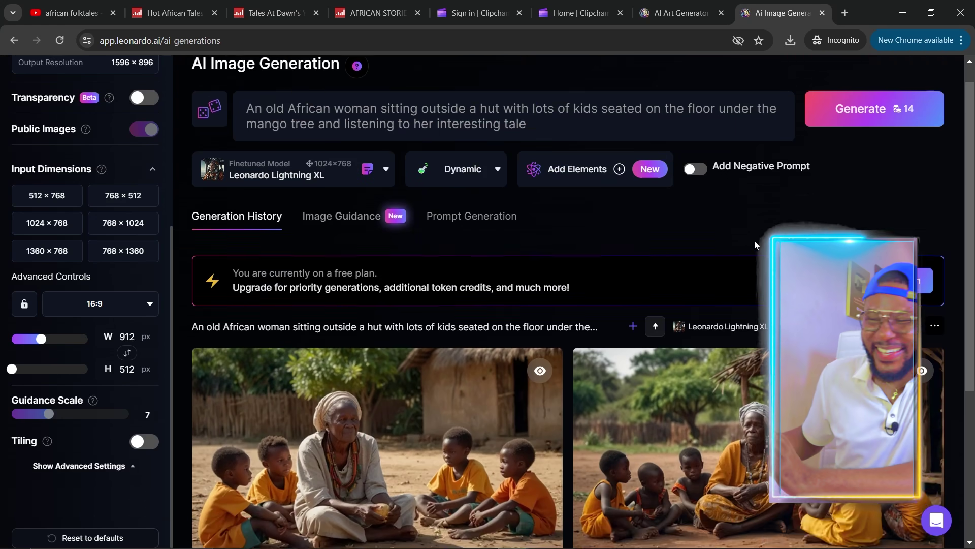
pyautogui.scroll(-5, 755, 240)
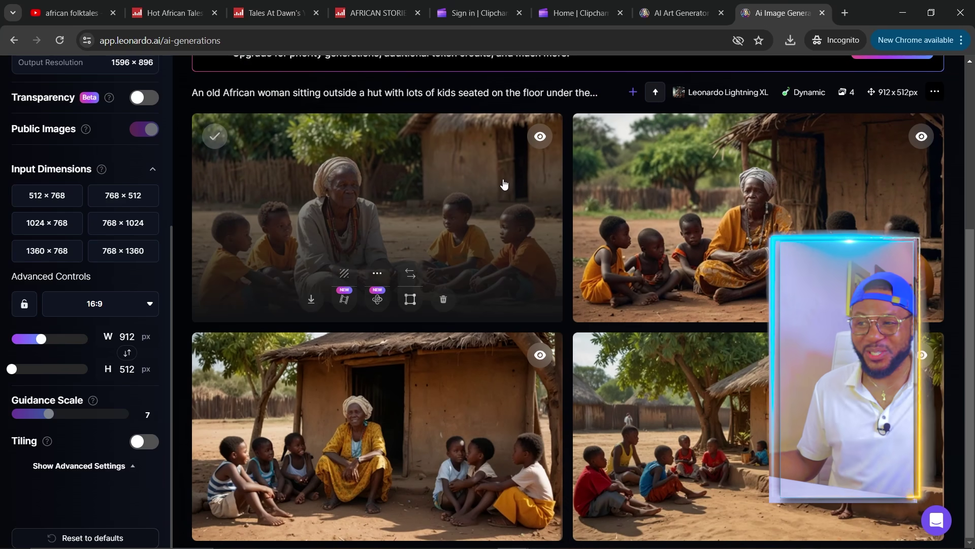
pyautogui.scroll(5, 959, 203)
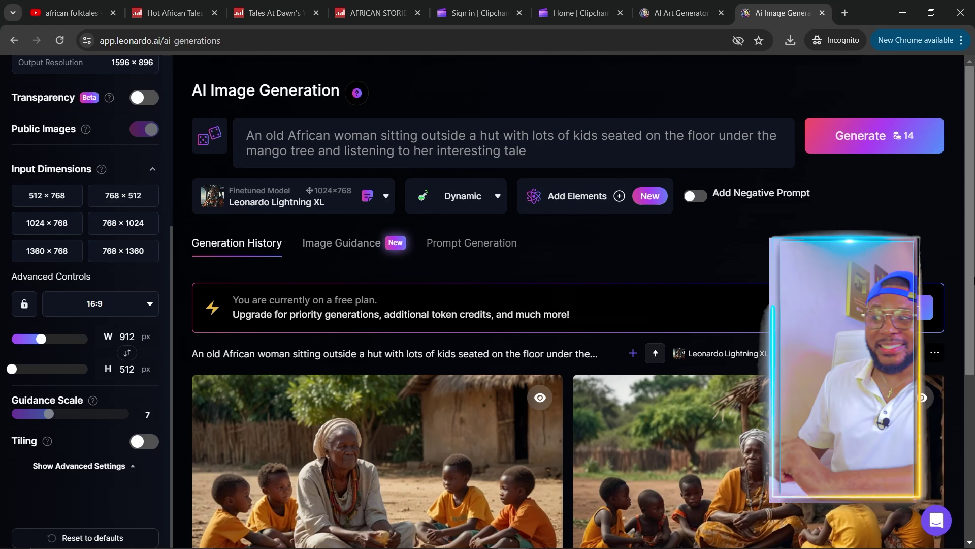
# Save the image of the woman in yellow with five children and the one of children beside the large mango tree in Downloads.
pyautogui.scroll(-5, 691, 304)
pyautogui.click(692, 304)
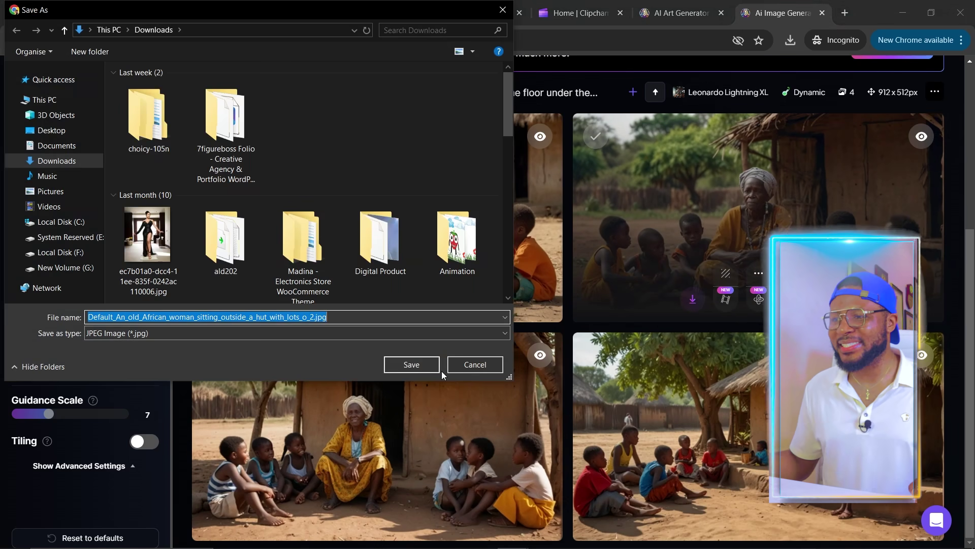
pyautogui.click(424, 363)
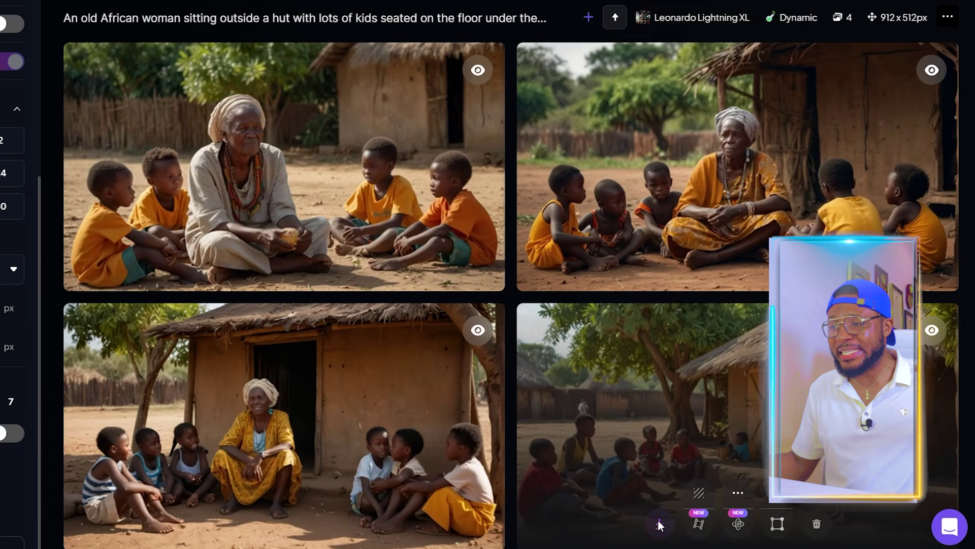
pyautogui.click(659, 524)
pyautogui.click(322, 339)
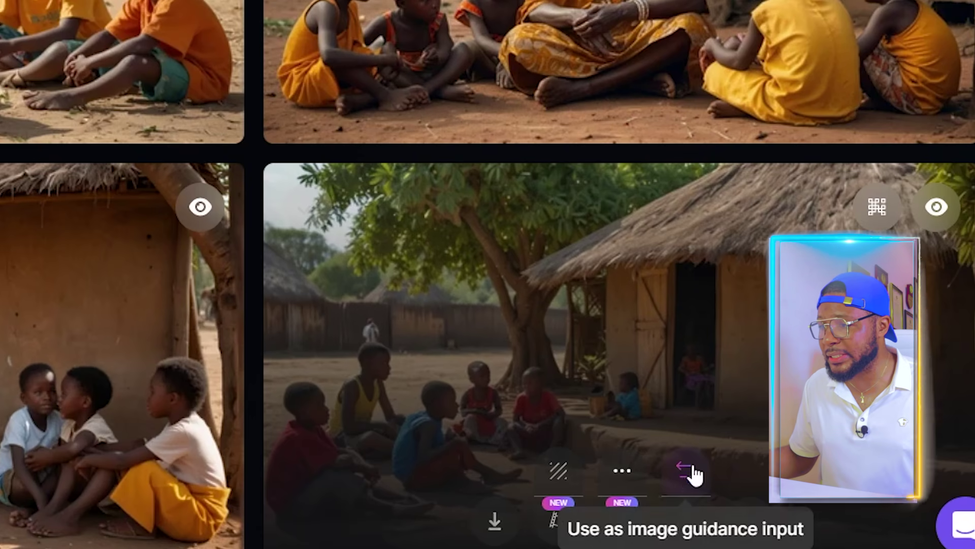
# Use the image of children beside the large mango tree as image guidance and generate a new set with the same prompt.
pyautogui.click(687, 478)
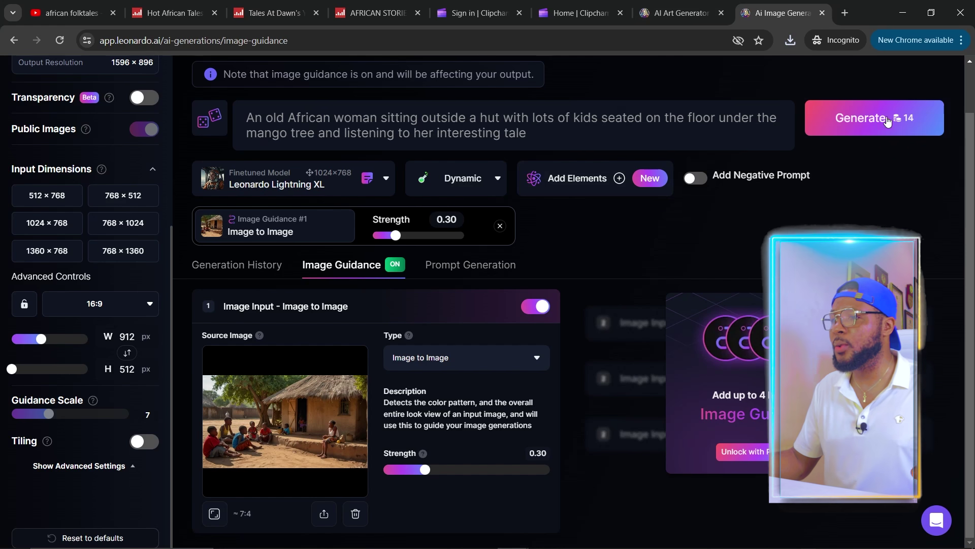
pyautogui.click(900, 107)
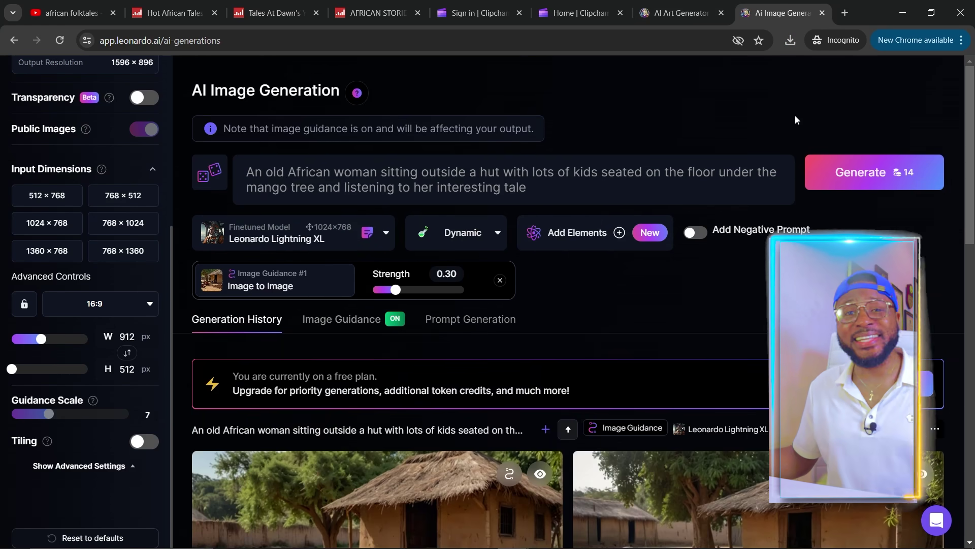
pyautogui.scroll(-4, 793, 115)
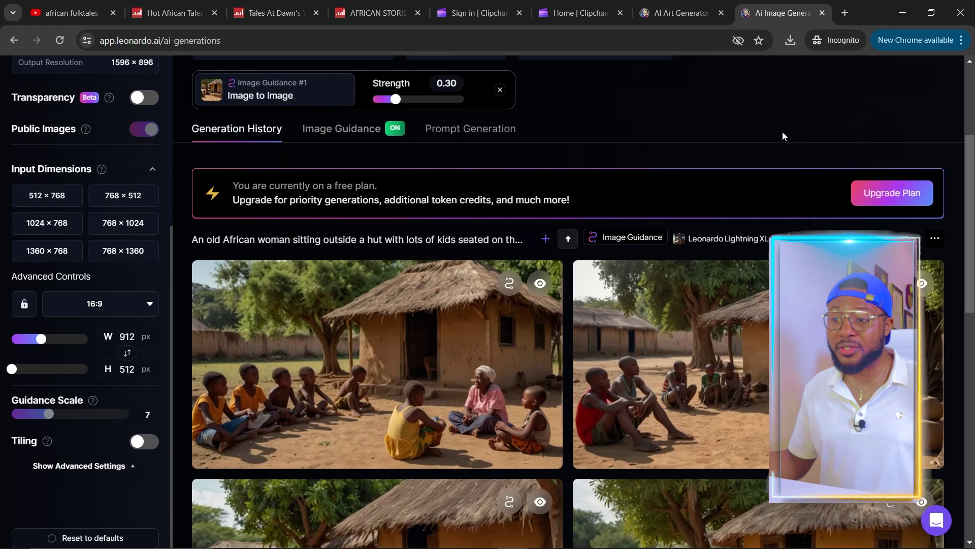
pyautogui.scroll(-4, 783, 131)
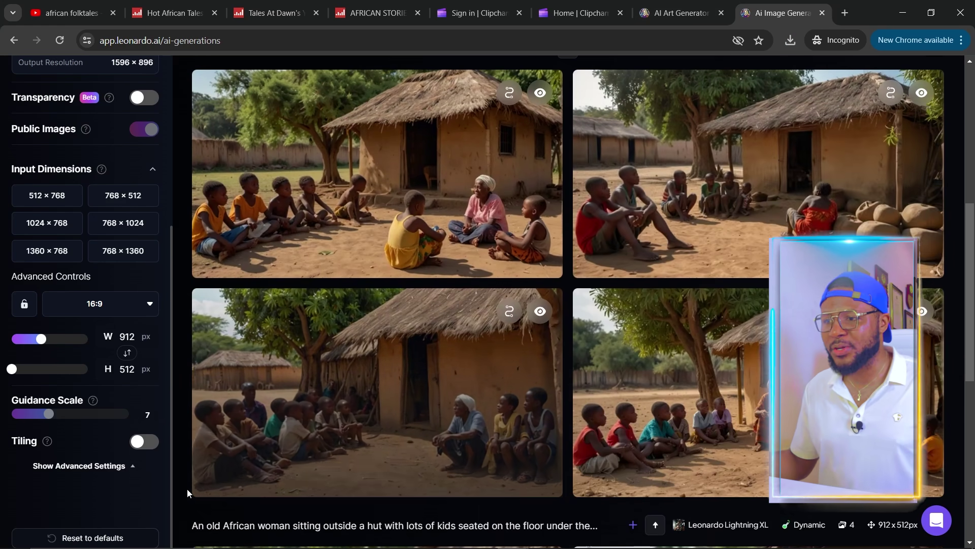
pyautogui.scroll(1, 798, 155)
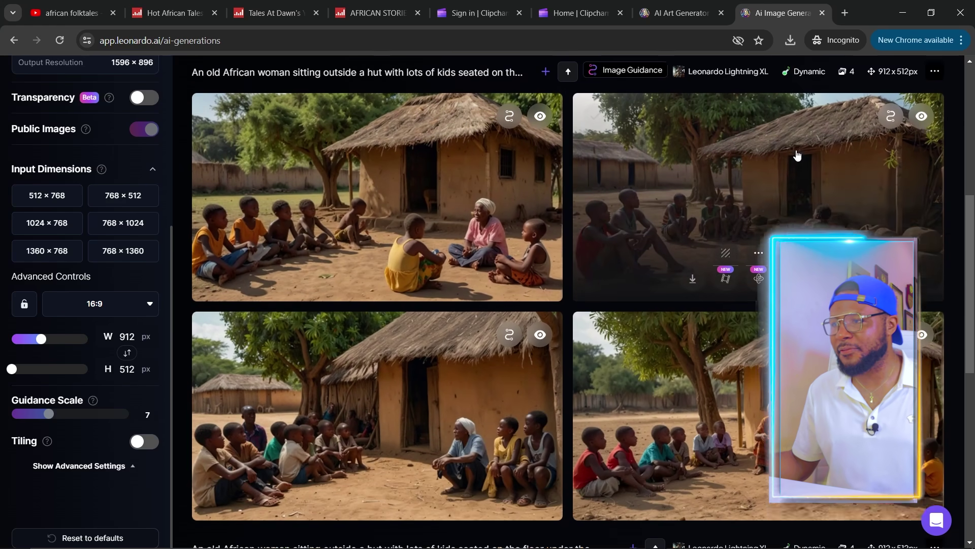
# Save the newly generated image of the woman in a white headwrap facing a large group of children in Downloads.
pyautogui.scroll(-3, 635, 245)
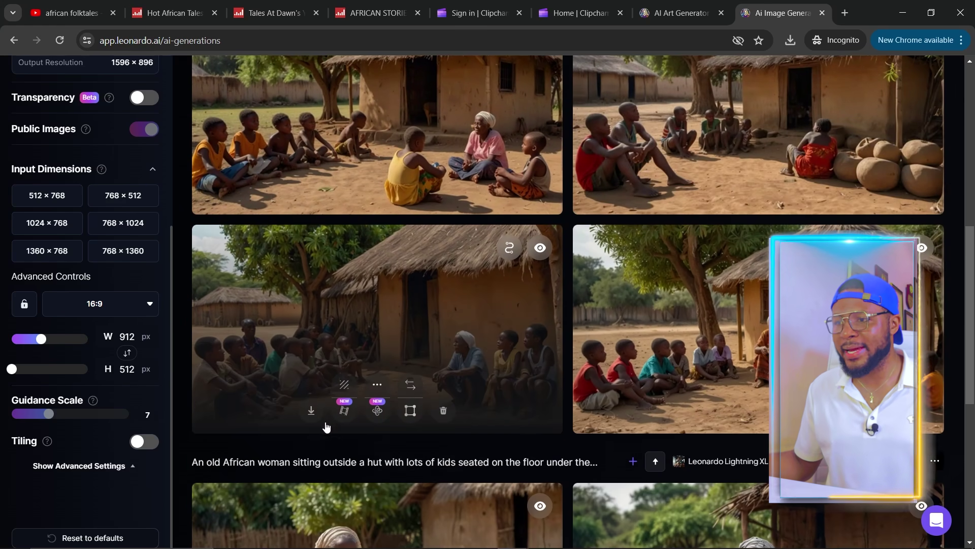
pyautogui.click(312, 412)
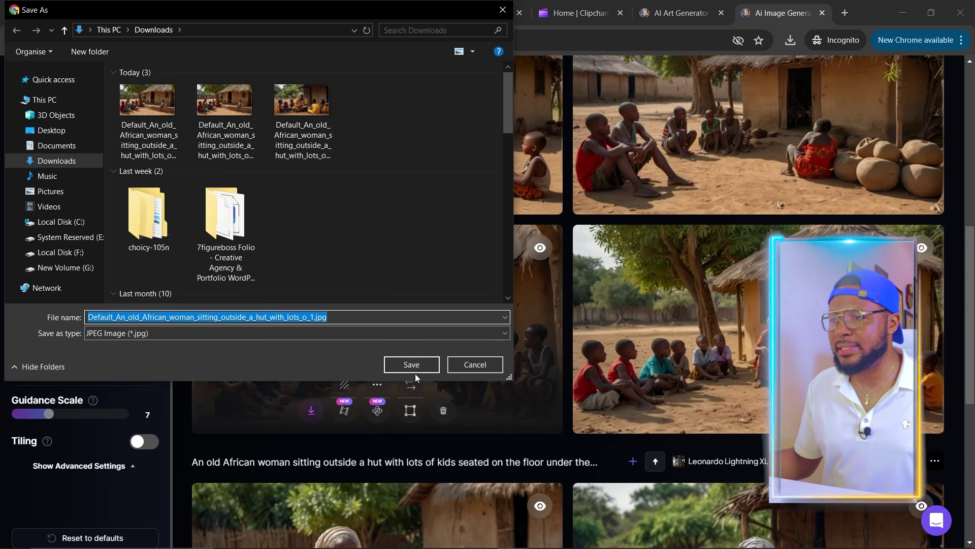
pyautogui.click(413, 365)
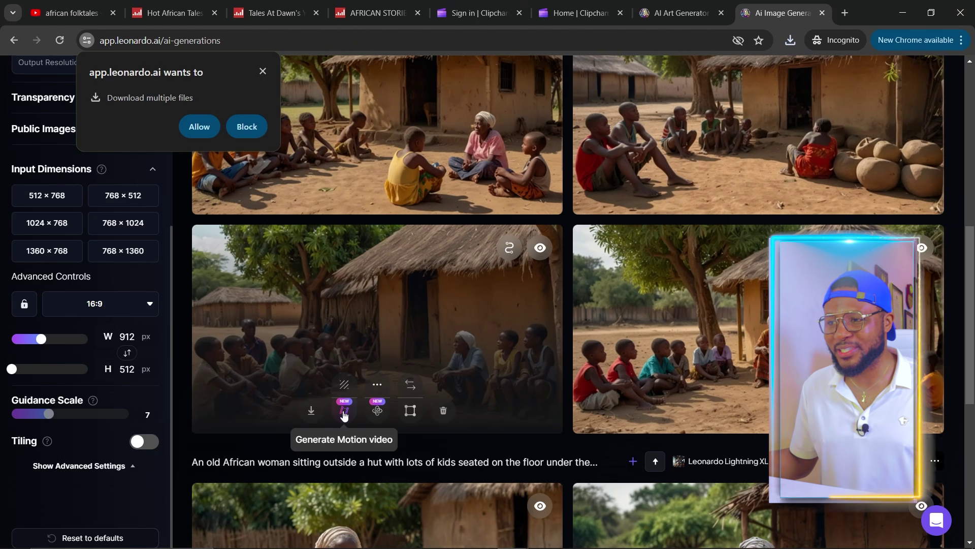
# Open motion video generation for the image of the woman in a white headwrap facing the large group of children and review its source, strength and visibility options.
pyautogui.click(348, 413)
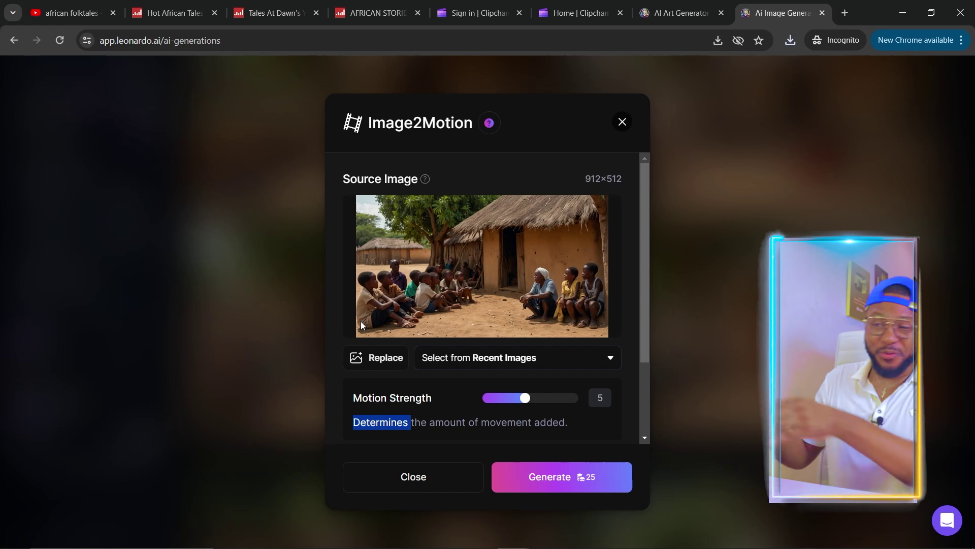
pyautogui.click(362, 325)
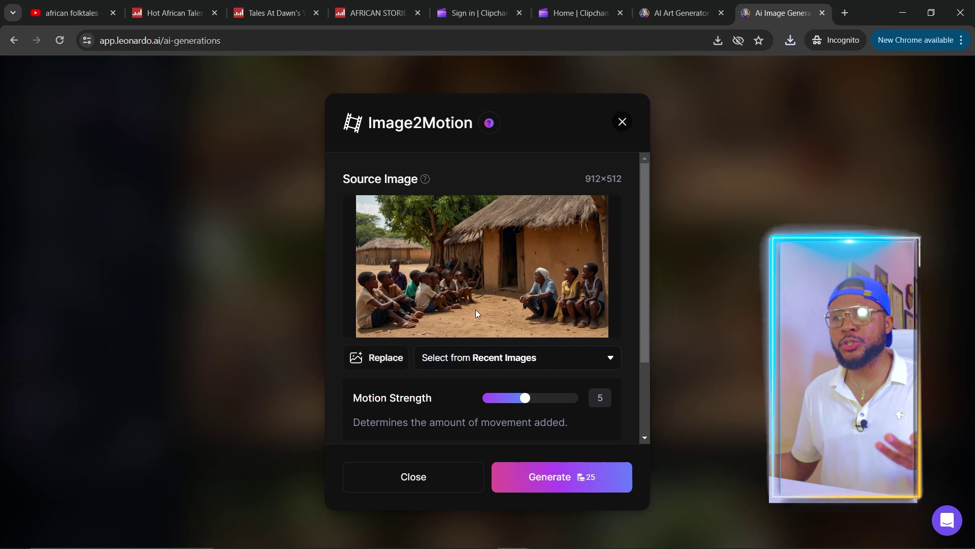
pyautogui.click(479, 358)
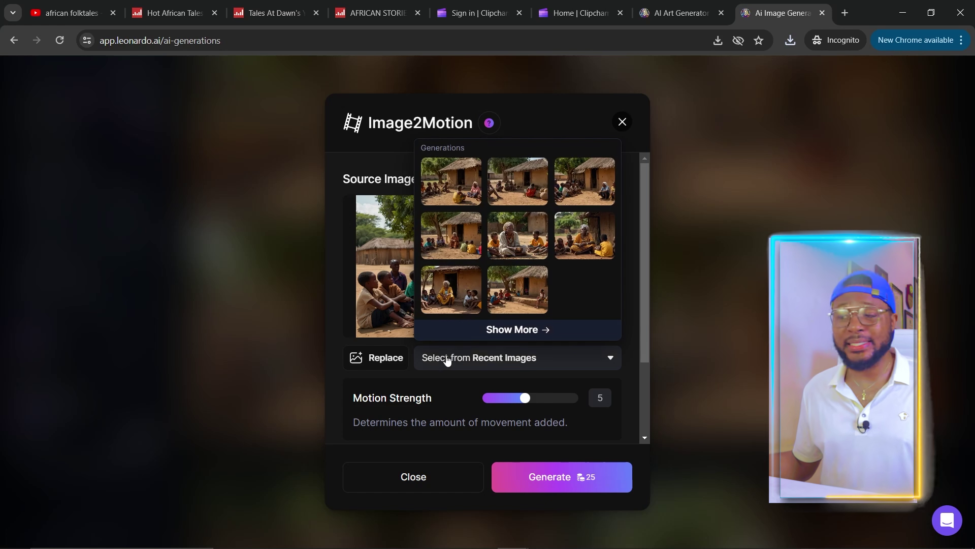
pyautogui.click(384, 376)
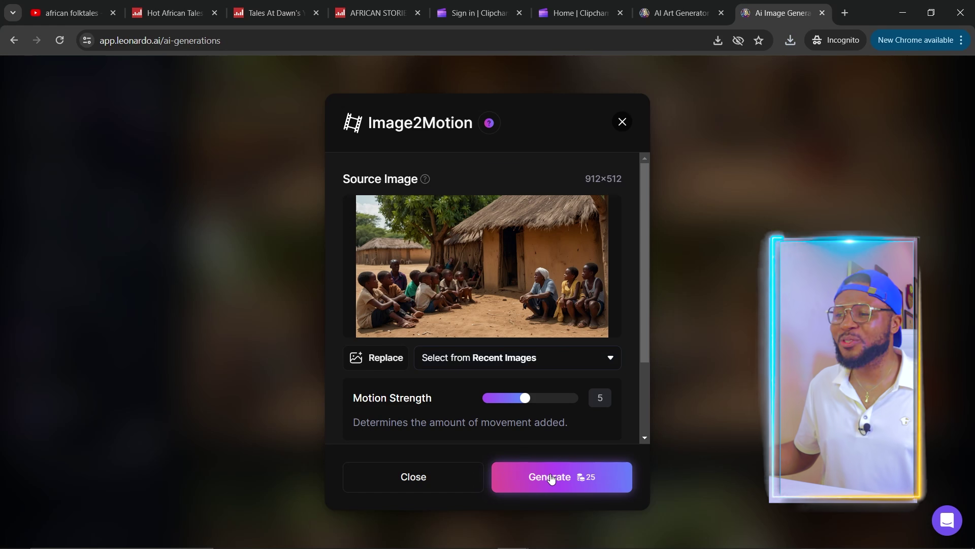
pyautogui.scroll(-2, 544, 398)
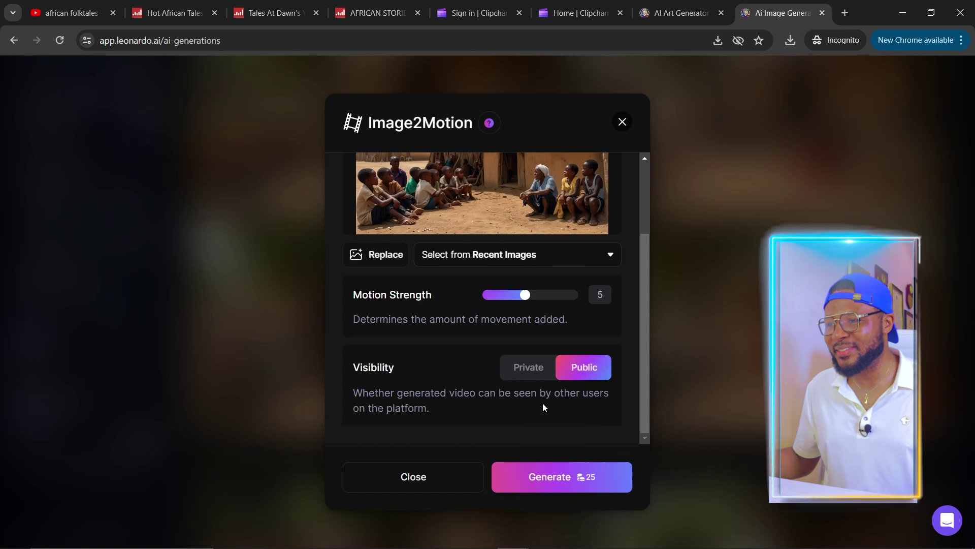
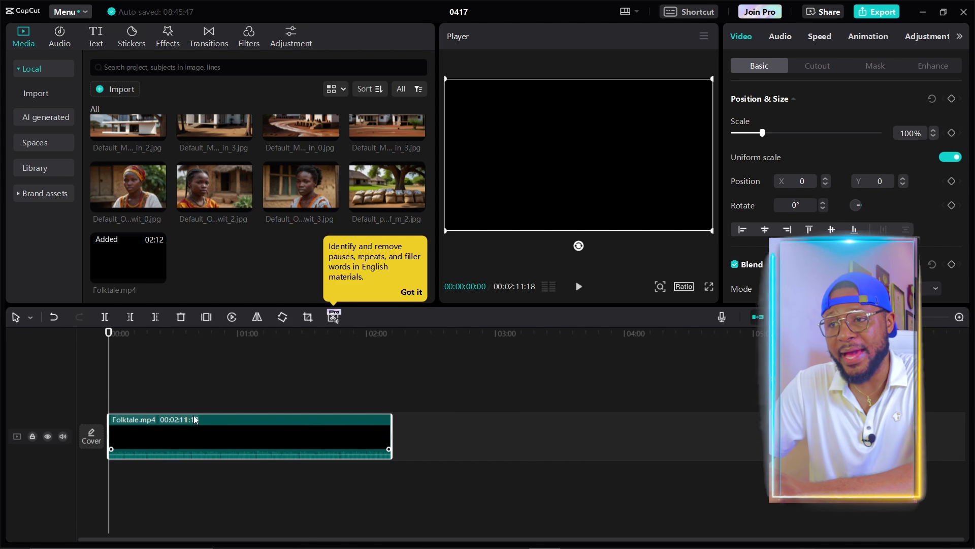
# In CapCut, place the village dirt-road image on a track above the start of Folktale.mp4 and extend it to about 9 seconds.
pyautogui.scroll(10, 251, 157)
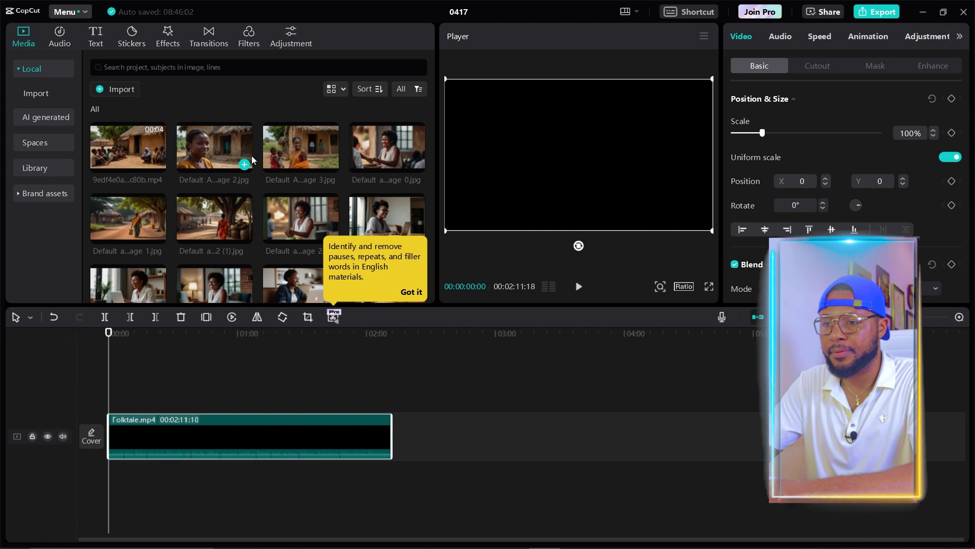
pyautogui.press('space')
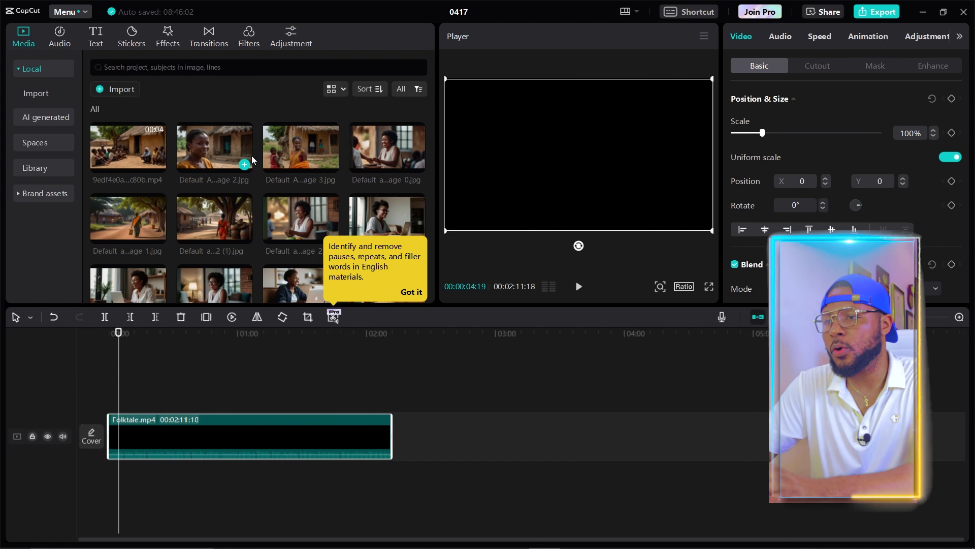
pyautogui.scroll(-10, 252, 156)
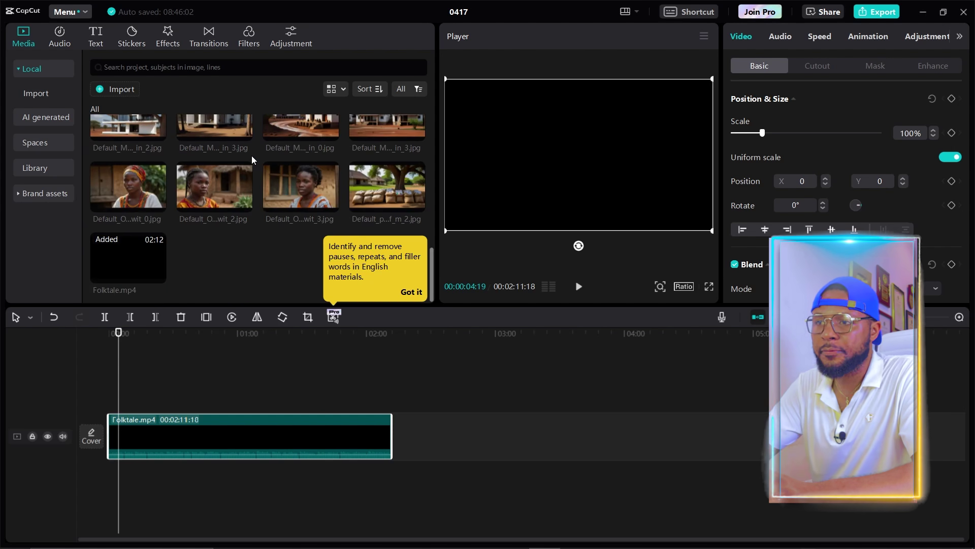
pyautogui.scroll(5, 252, 156)
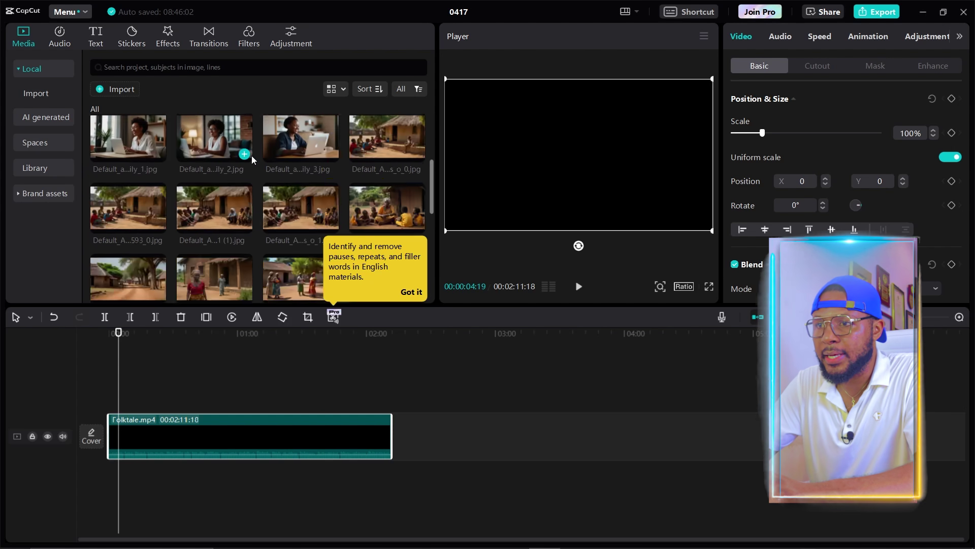
pyautogui.scroll(-5, 252, 156)
pyautogui.moveTo(111, 115); pyautogui.dragTo(116, 396)
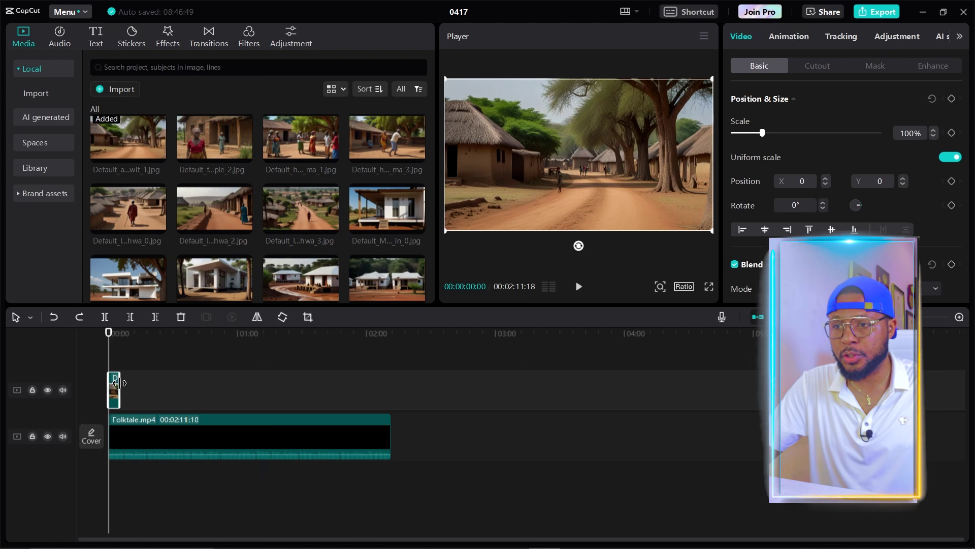
pyautogui.moveTo(118, 382)
pyautogui.mouseDown()
pyautogui.moveTo(268, 384)
pyautogui.moveTo(109, 387)
pyautogui.moveTo(137, 389)
pyautogui.moveTo(128, 389)
pyautogui.mouseUp()
pyautogui.click(117, 362)
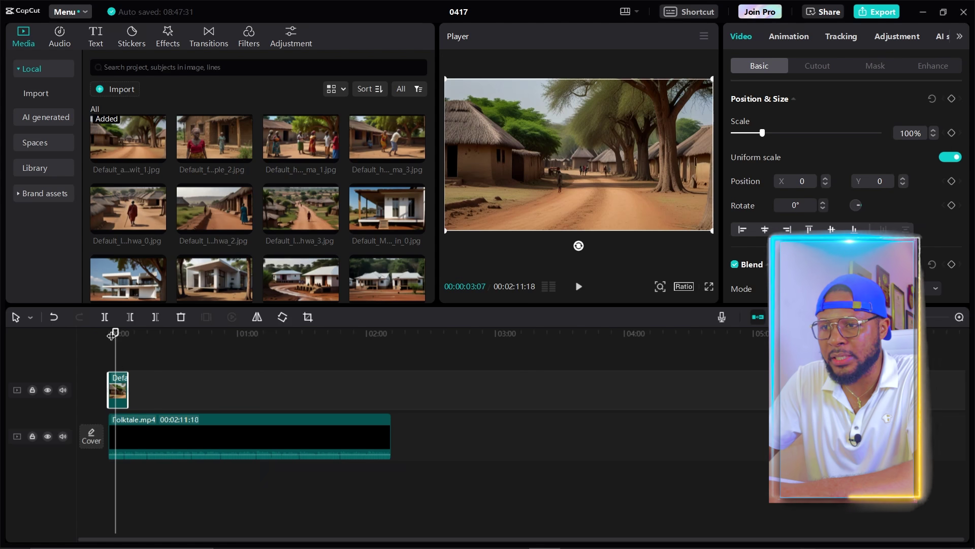
# Keyframe the village image's position and size at the start, and set its scale to 126% at 00:00:01:28.
pyautogui.moveTo(116, 335); pyautogui.dragTo(104, 334)
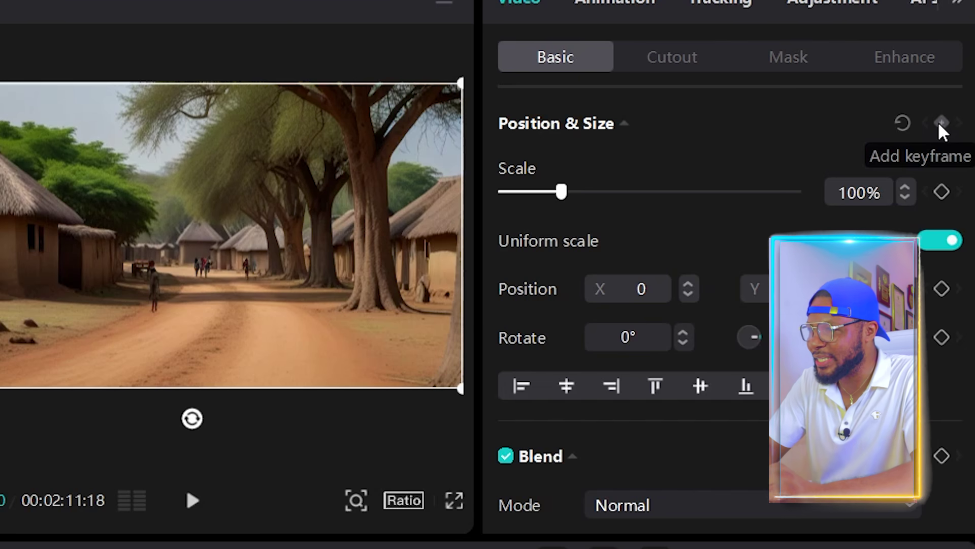
pyautogui.click(939, 126)
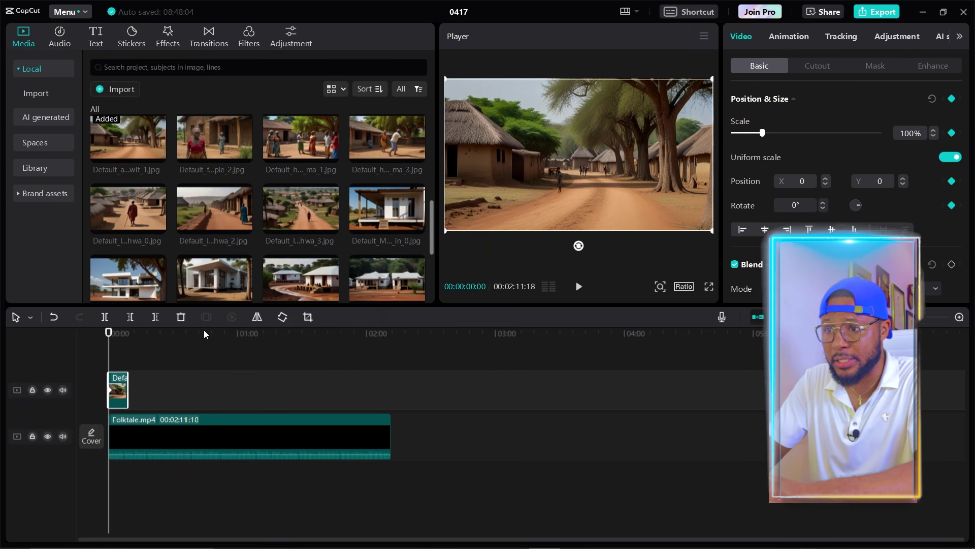
pyautogui.moveTo(107, 331); pyautogui.dragTo(112, 341)
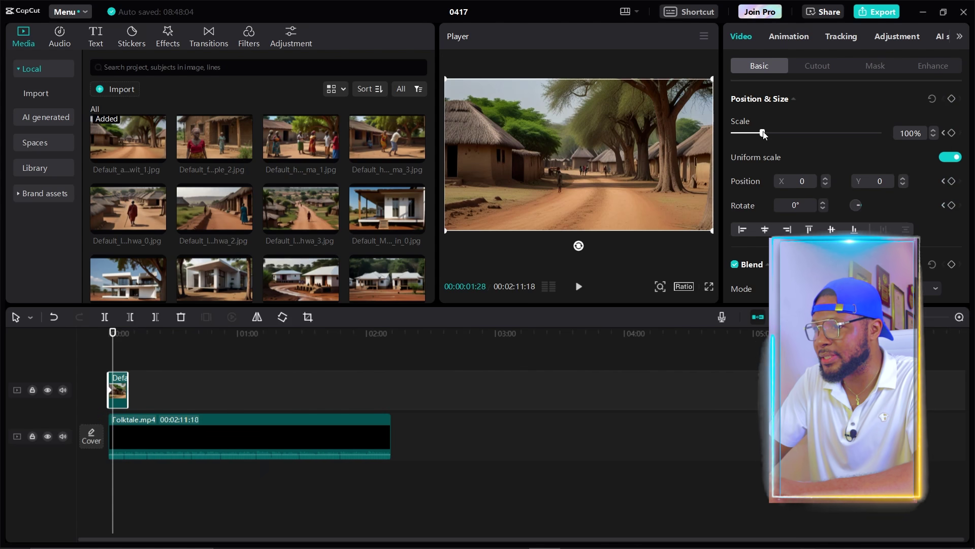
pyautogui.moveTo(763, 133); pyautogui.dragTo(771, 134)
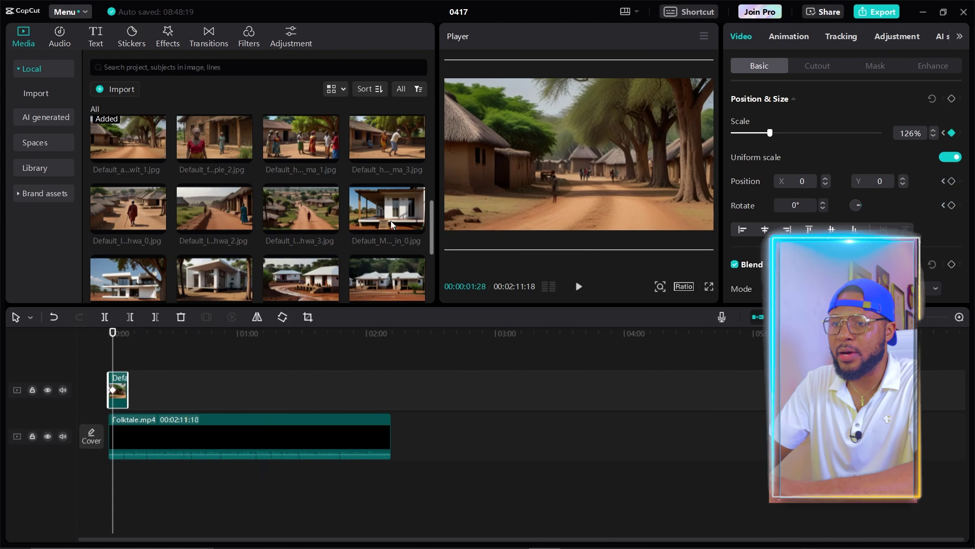
# Play the village image's zoom from the start of the timeline and return to the beginning.
pyautogui.moveTo(114, 334); pyautogui.dragTo(78, 330)
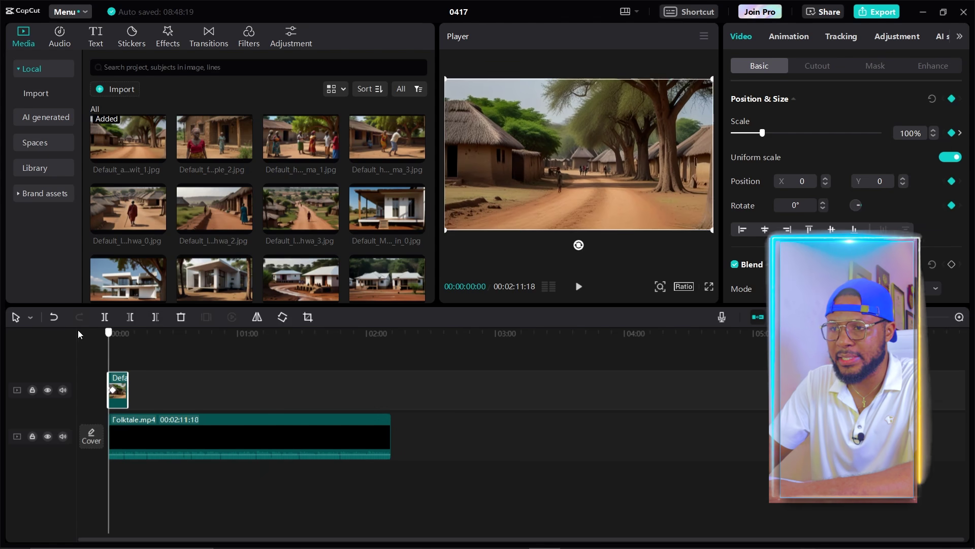
pyautogui.press('space')
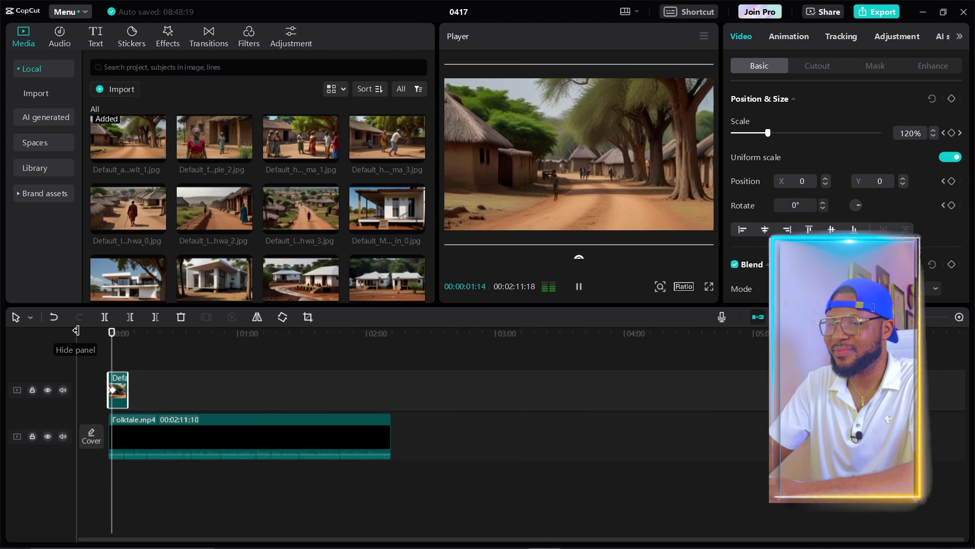
pyautogui.press('space')
pyautogui.press('Home')
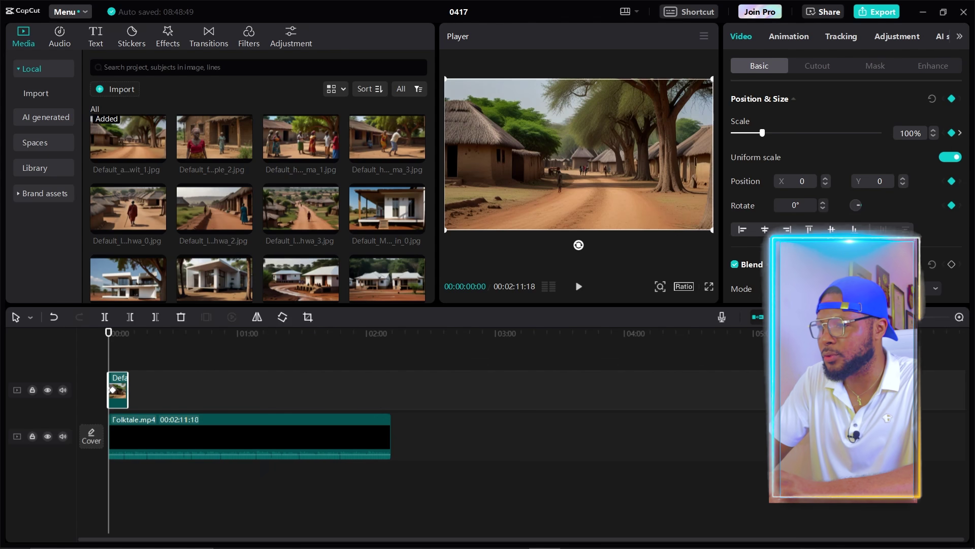
# Slow the zoom by moving the second scale keyframe to about 6 seconds, and preview it from the start.
pyautogui.scroll(5, 116, 369)
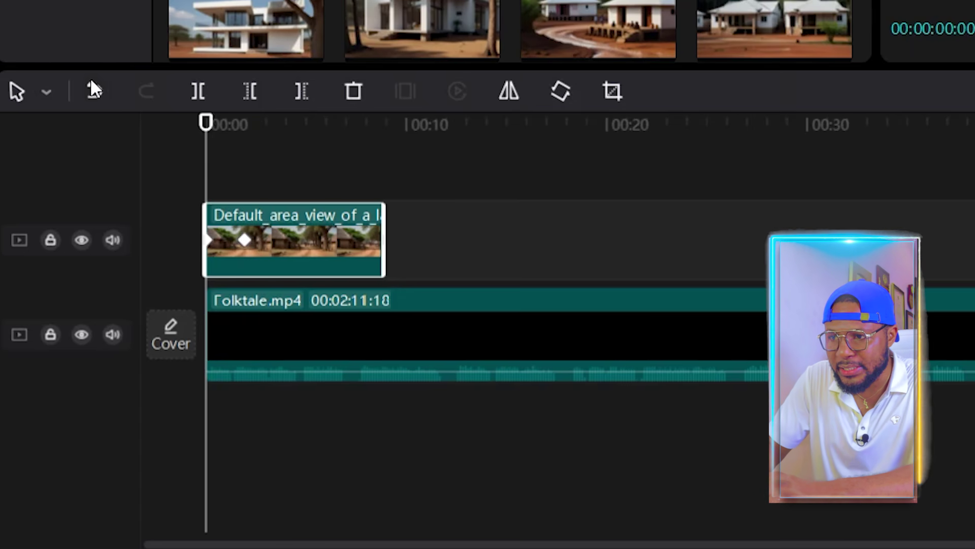
pyautogui.click(244, 239)
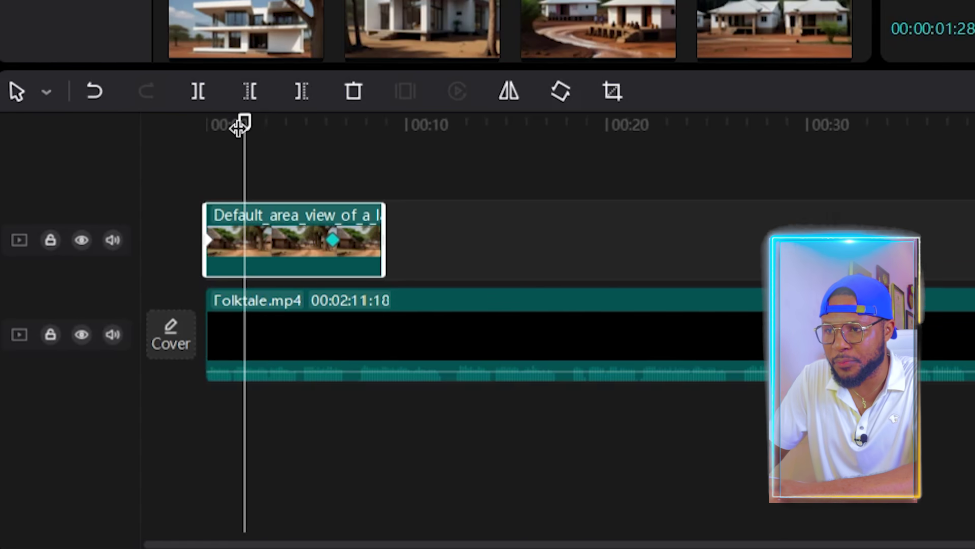
pyautogui.moveTo(239, 127); pyautogui.dragTo(208, 125)
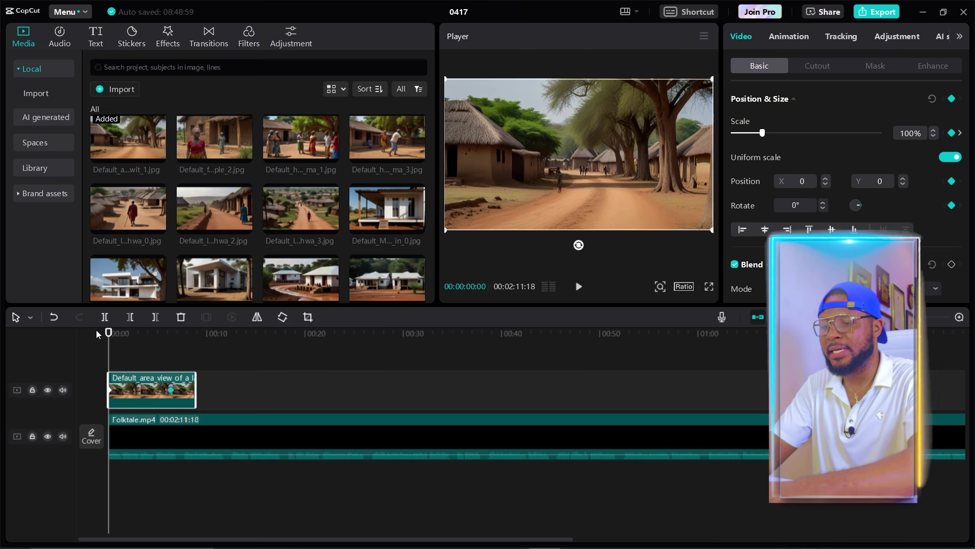
pyautogui.press('space')
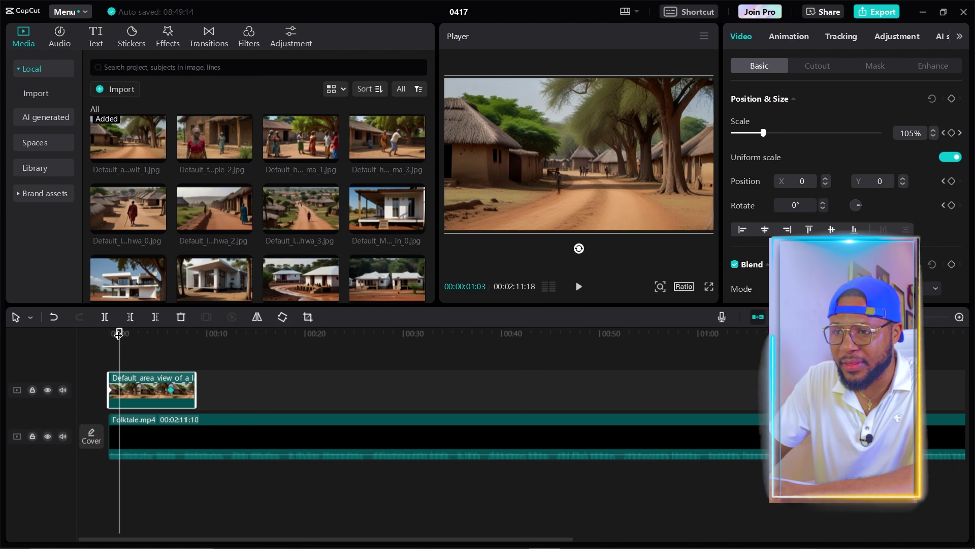
pyautogui.moveTo(120, 331); pyautogui.dragTo(109, 333)
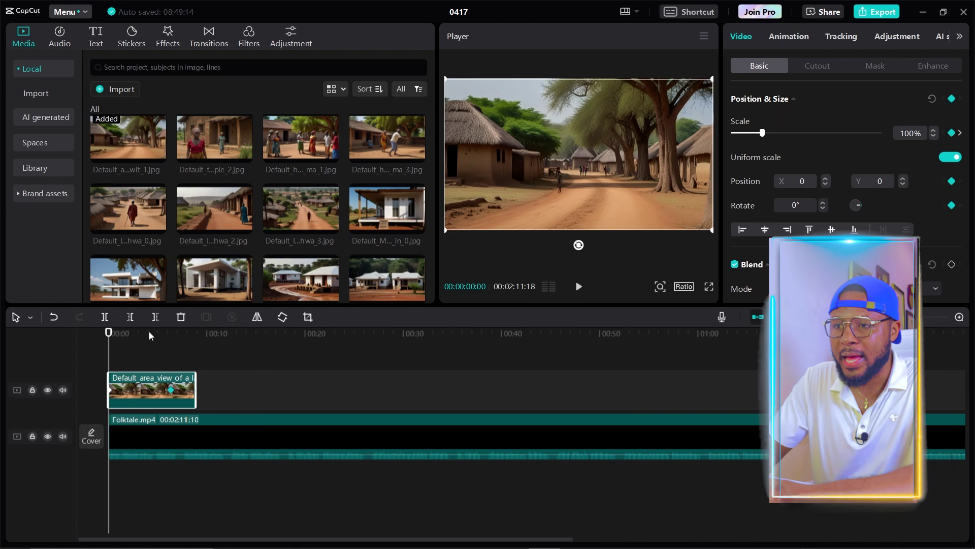
# Import the two chicken green-screen videos, the white dove video and Bird Flying Green Screen Video.mp4 from Downloads.
pyautogui.click(117, 91)
pyautogui.click(133, 136)
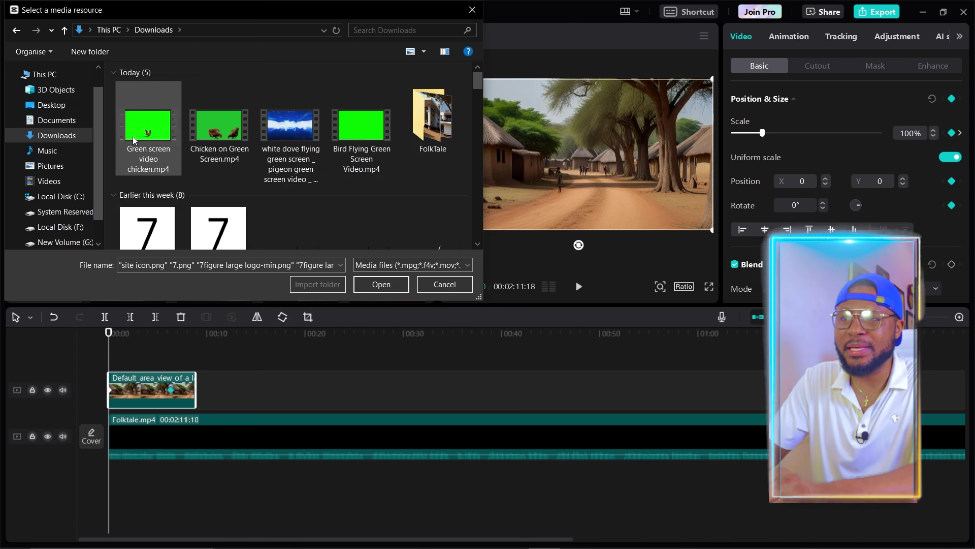
pyautogui.keyDown('ctrl'); pyautogui.click(220, 120); pyautogui.keyUp('ctrl')
pyautogui.keyDown('ctrl'); pyautogui.click(306, 119); pyautogui.keyUp('ctrl')
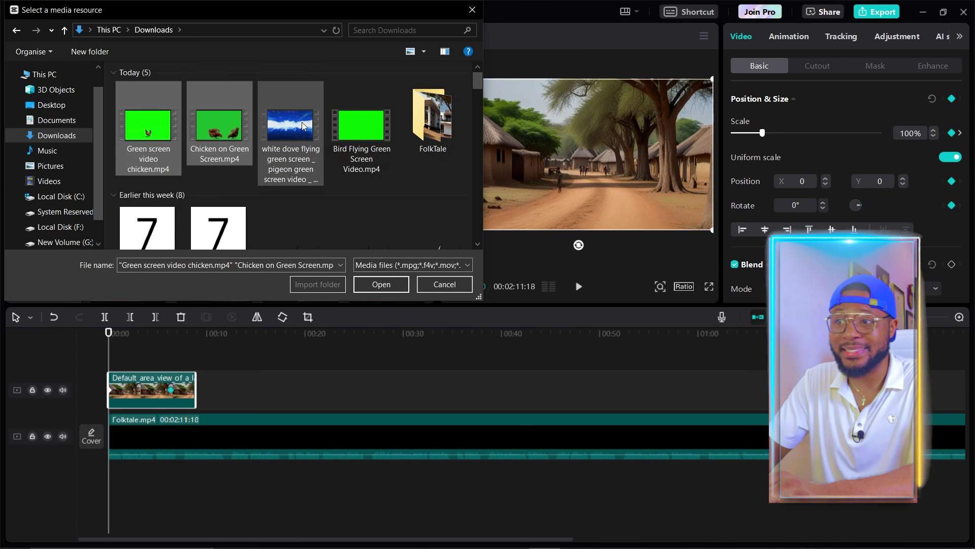
pyautogui.keyDown('ctrl'); pyautogui.click(372, 125); pyautogui.keyUp('ctrl')
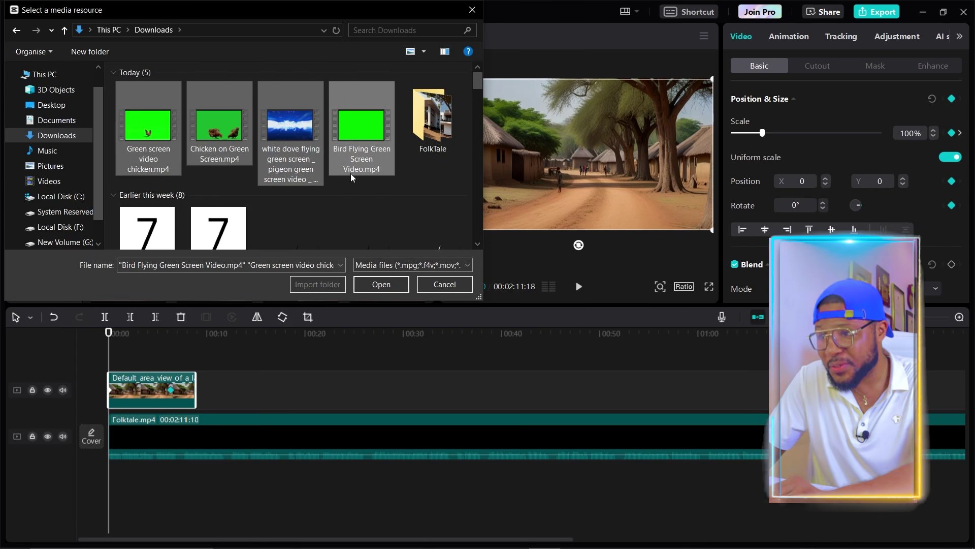
pyautogui.click(380, 285)
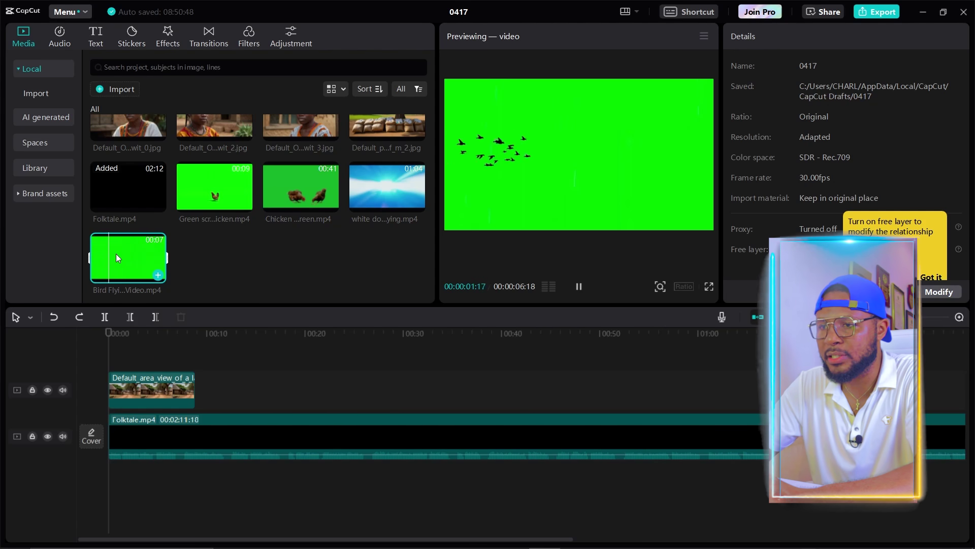
# Place the Bird Flying green-screen clip above the start of the village image and remove its green background with a chroma key at strength 46.
pyautogui.moveTo(114, 254); pyautogui.dragTo(105, 353)
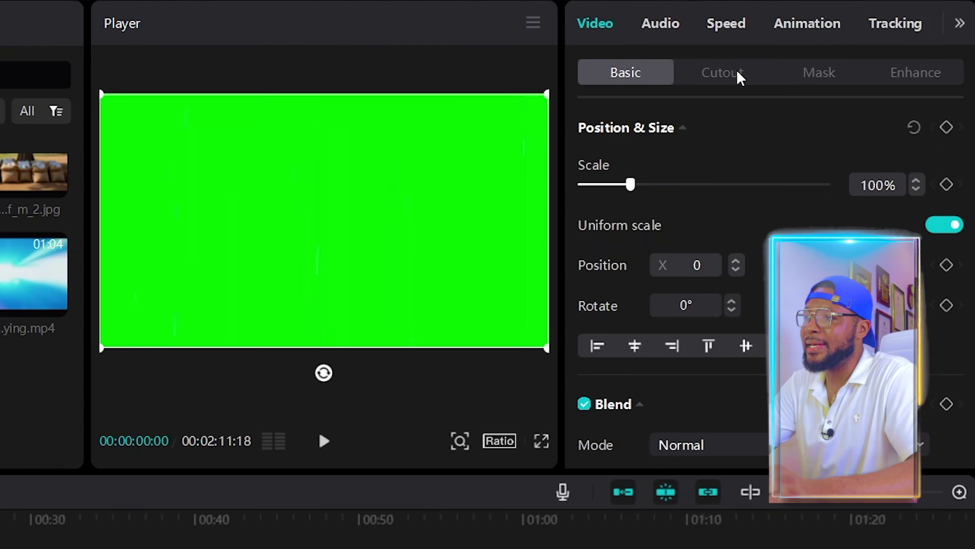
pyautogui.click(724, 75)
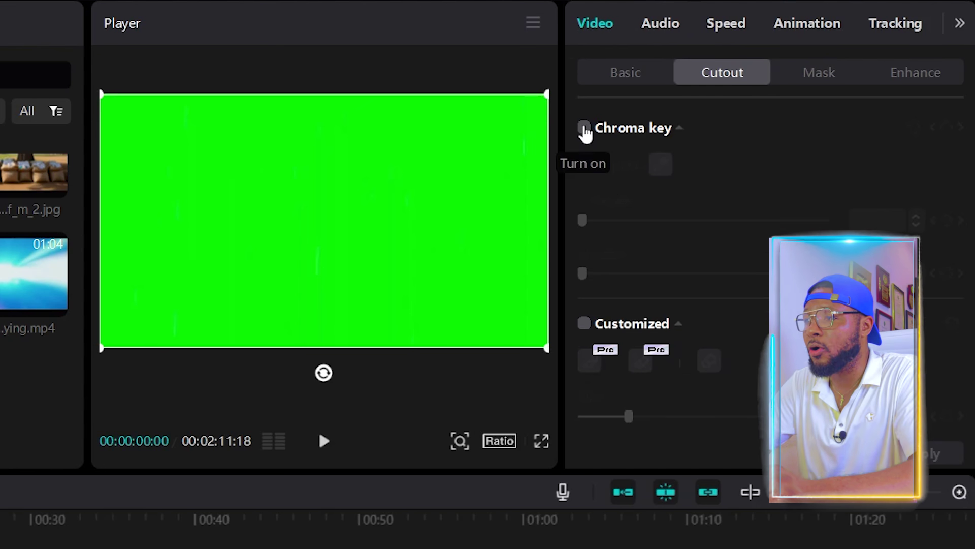
pyautogui.click(584, 128)
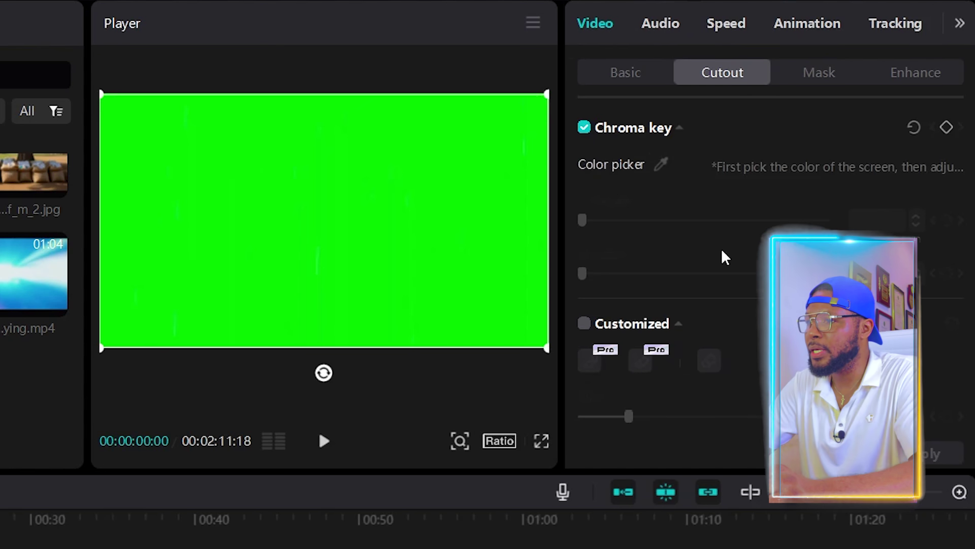
pyautogui.click(662, 165)
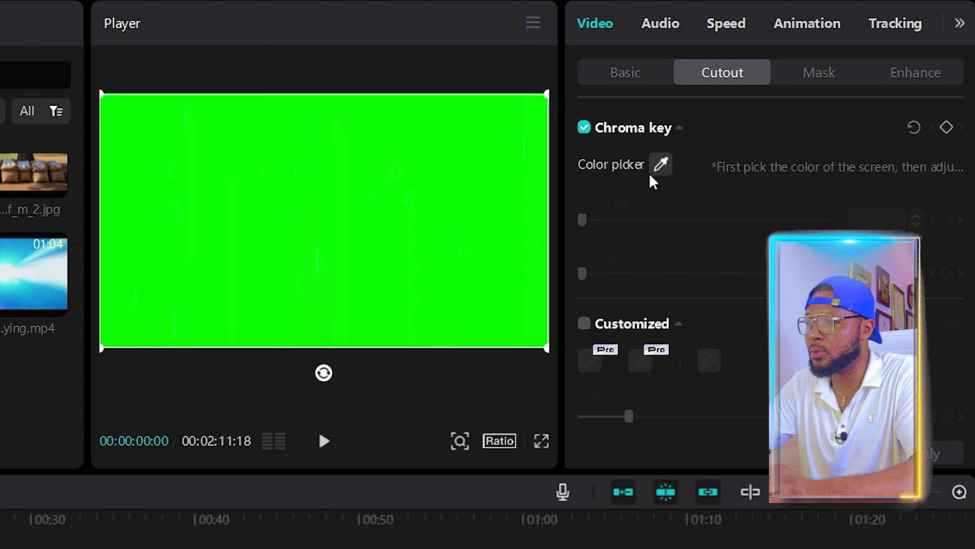
pyautogui.click(372, 200)
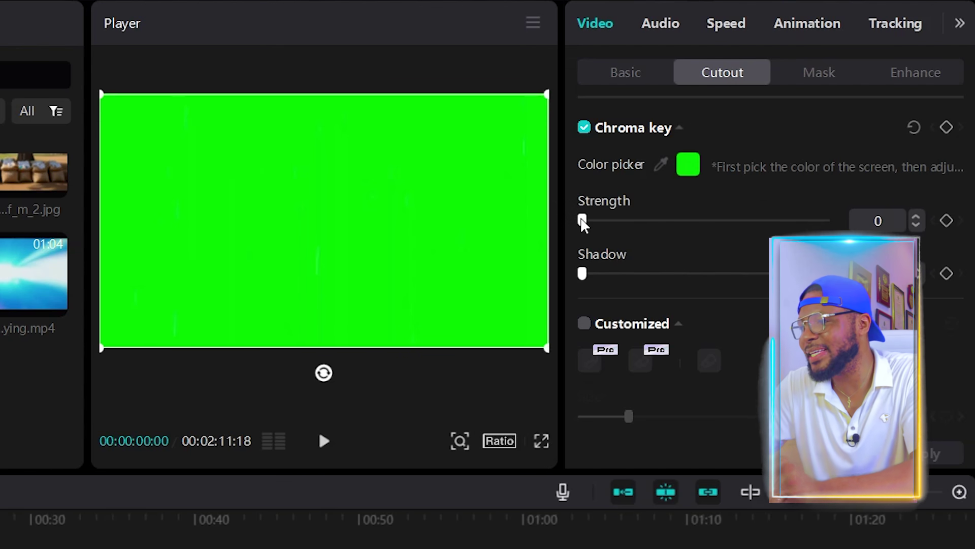
pyautogui.moveTo(582, 222); pyautogui.dragTo(696, 230)
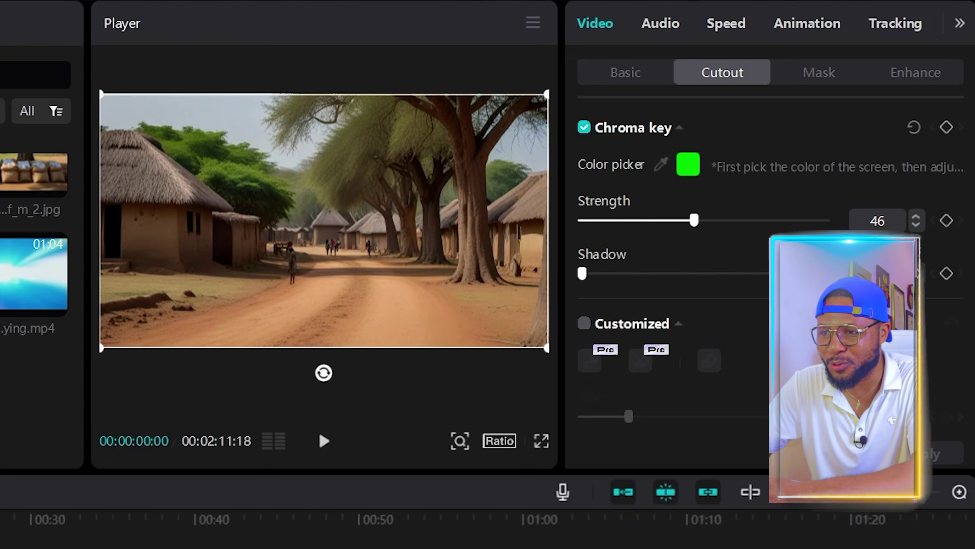
pyautogui.press('space')
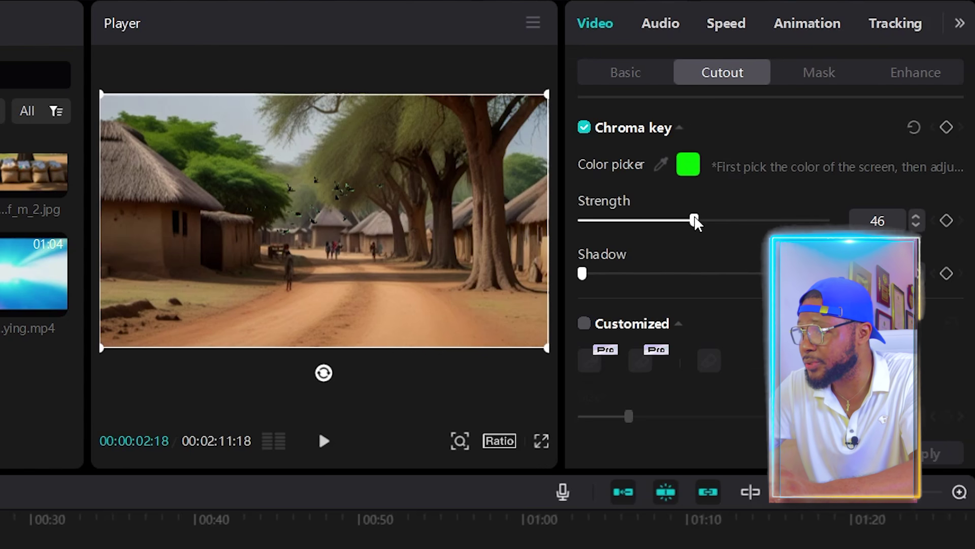
# Raise the bird clip's chroma key strength to 85, and enlarge and shift the clip so the birds fly higher in the sky.
pyautogui.moveTo(695, 219); pyautogui.dragTo(773, 221)
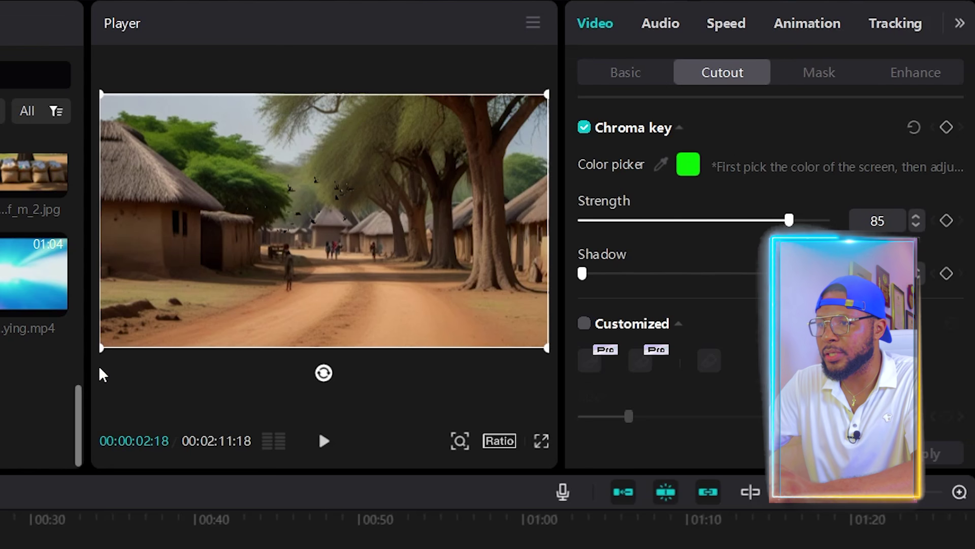
pyautogui.moveTo(105, 346); pyautogui.dragTo(11, 483)
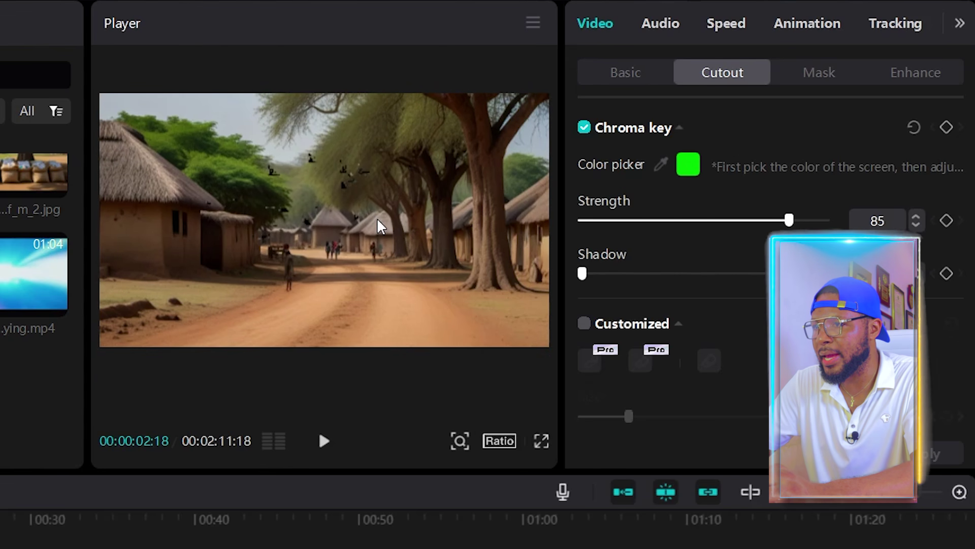
pyautogui.moveTo(381, 227); pyautogui.dragTo(349, 176)
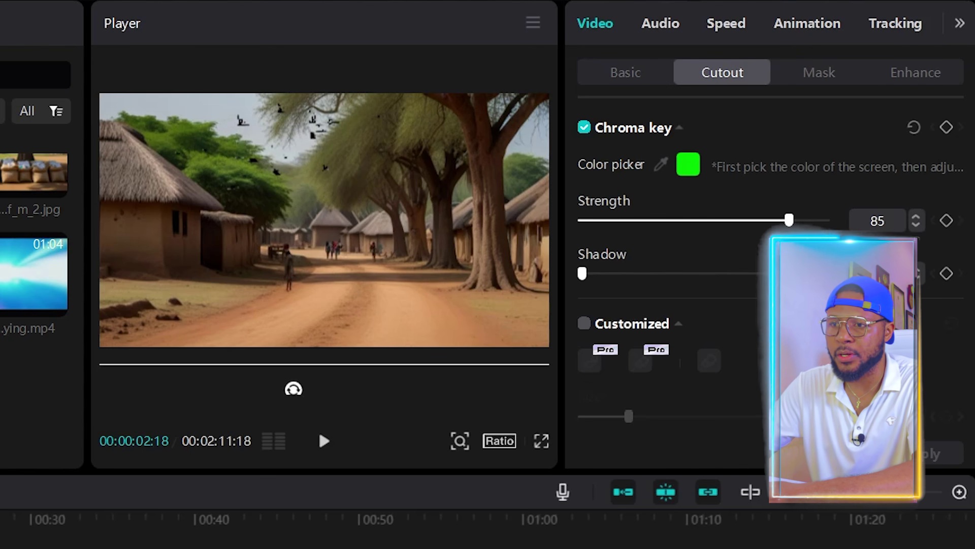
# Preview the birds flying over the village from the start of the timeline and return to the beginning.
pyautogui.press('Home')
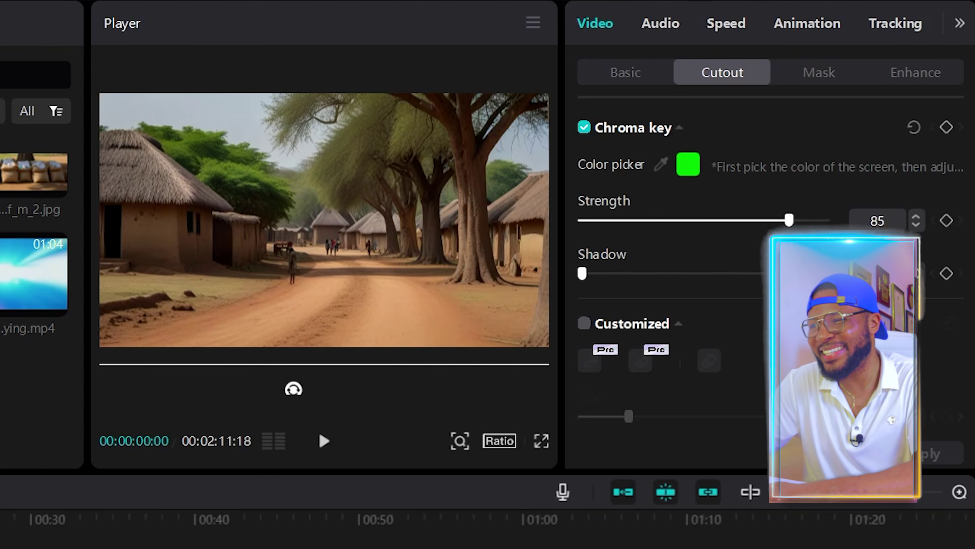
pyautogui.press('space')
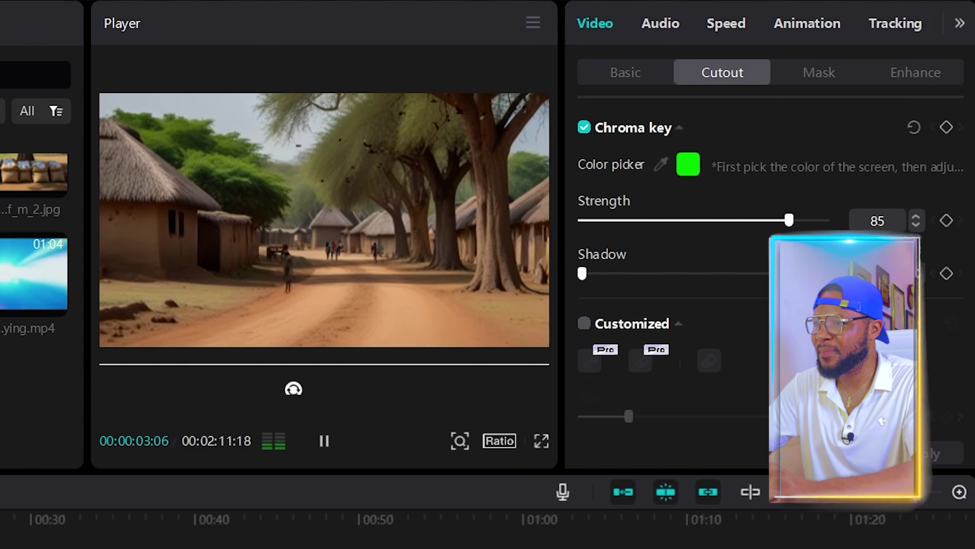
pyautogui.press('space')
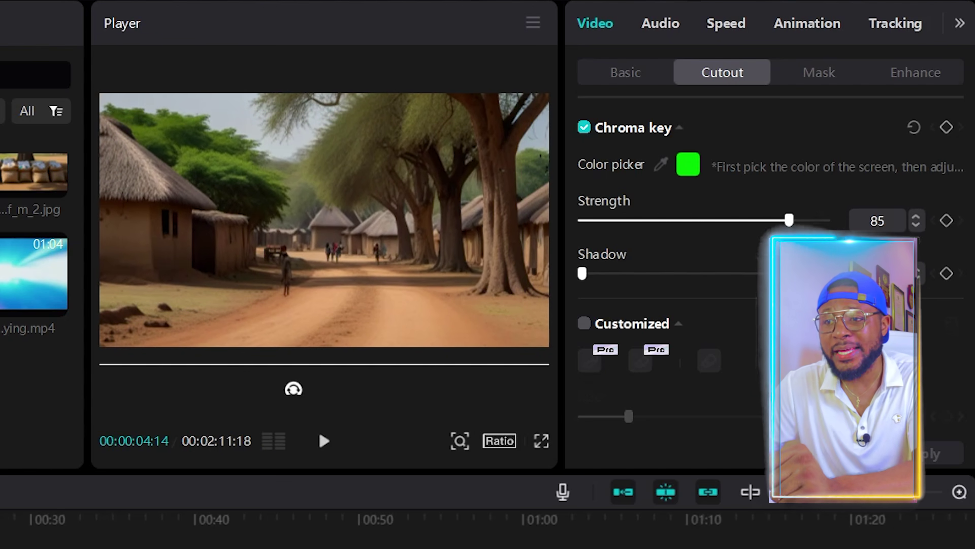
pyautogui.press('Home')
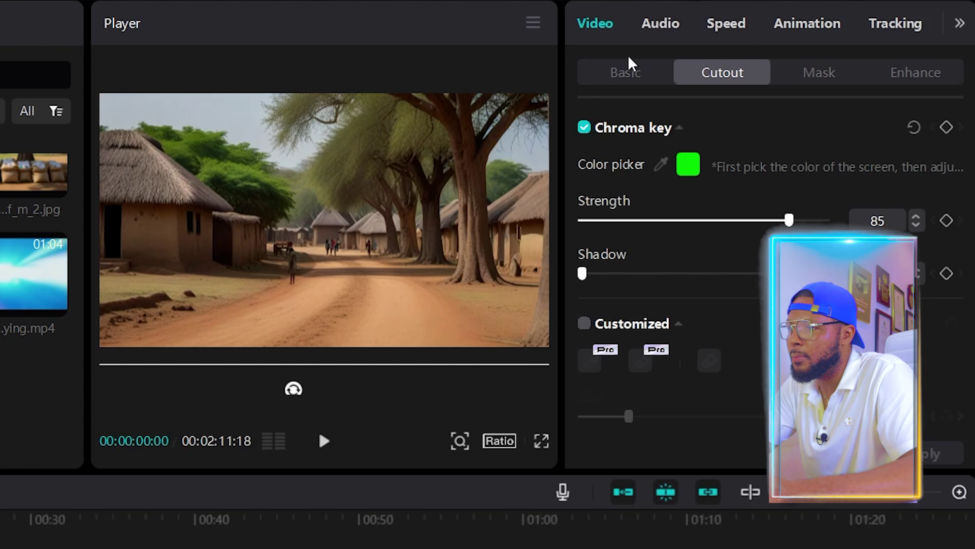
# Try slowing the Bird Flying clip to 0.4x speed and preview its motion.
pyautogui.click(730, 32)
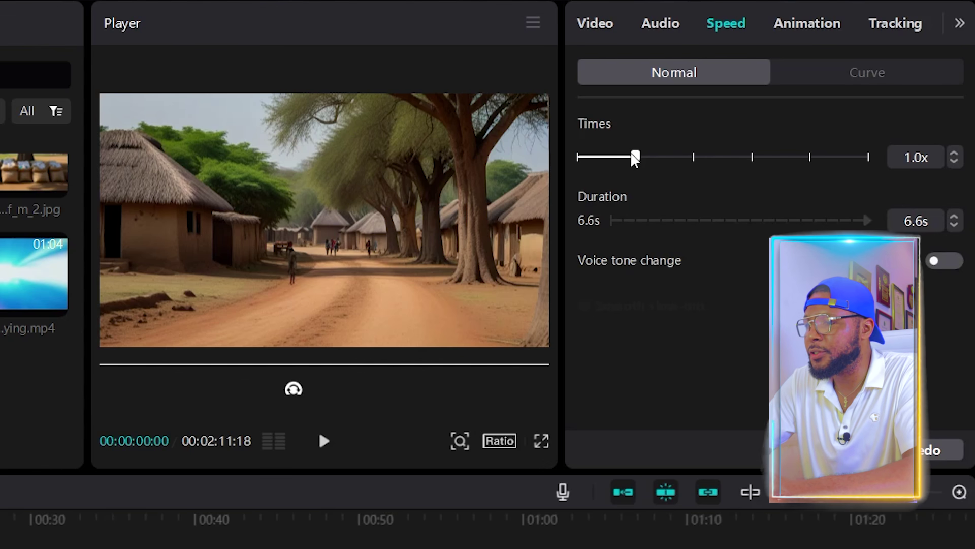
pyautogui.moveTo(634, 158); pyautogui.dragTo(599, 160)
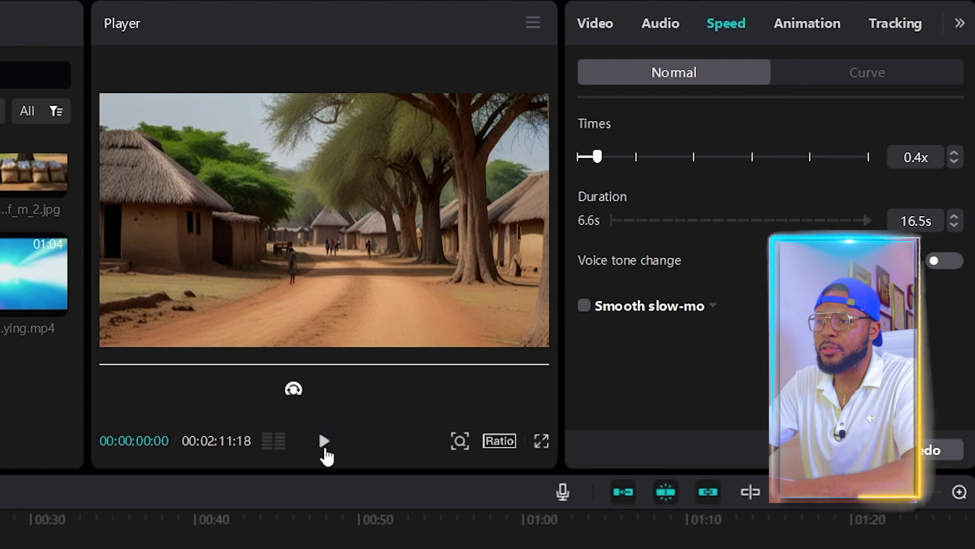
pyautogui.click(324, 442)
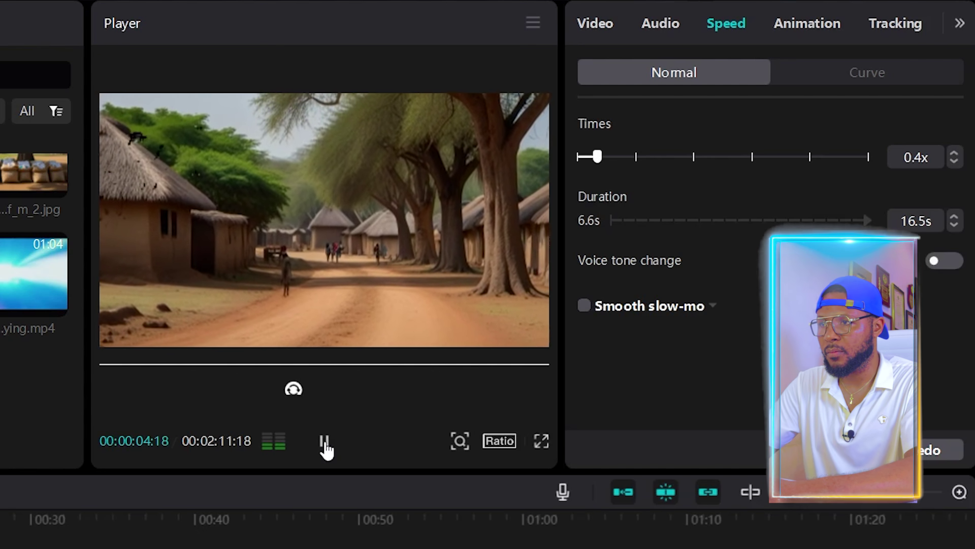
pyautogui.click(325, 443)
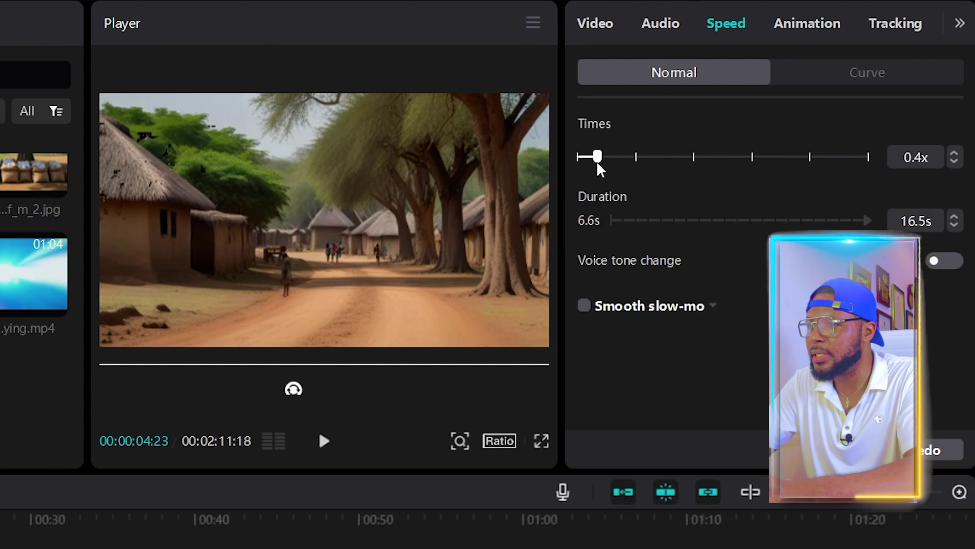
# Set the Bird Flying clip's speed to 0.6x and preview it from the start.
pyautogui.moveTo(600, 157); pyautogui.dragTo(610, 160)
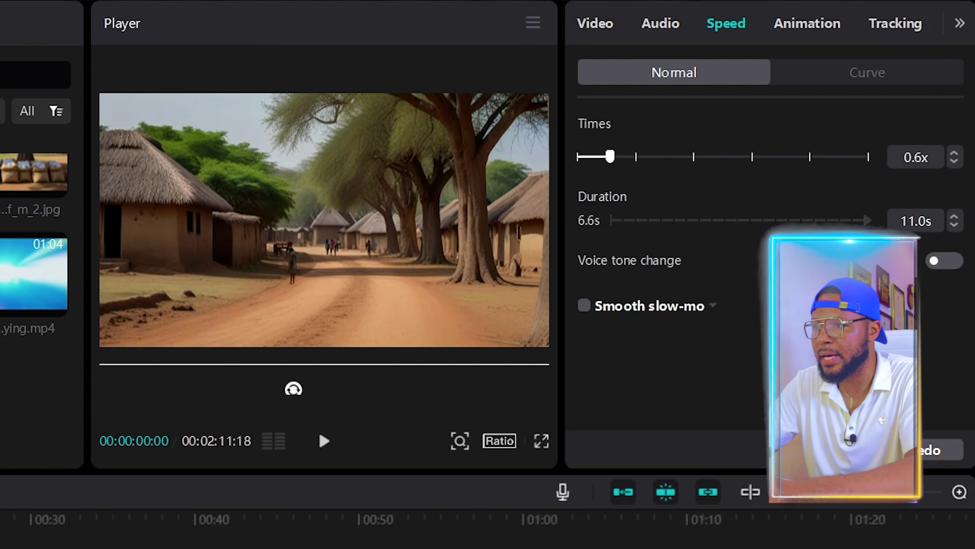
pyautogui.press('space')
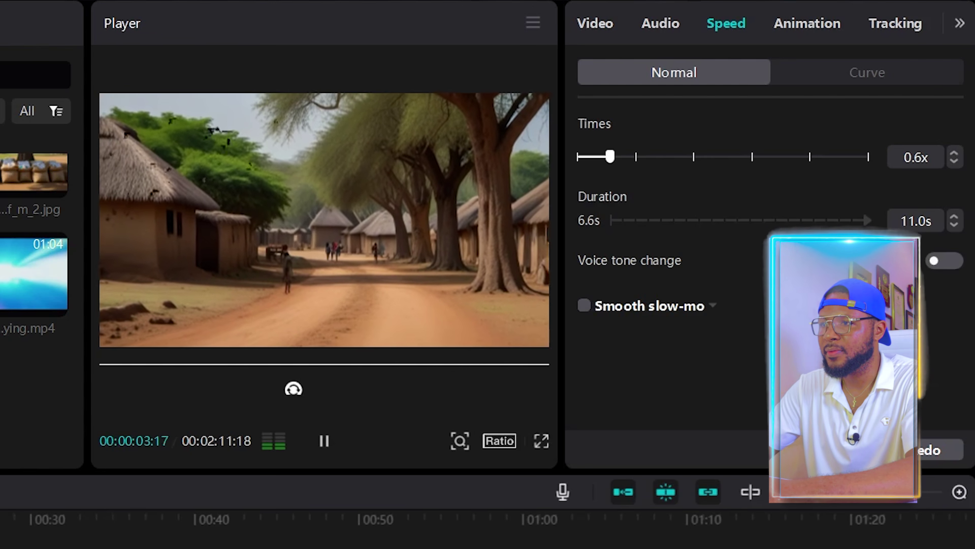
pyautogui.press('space')
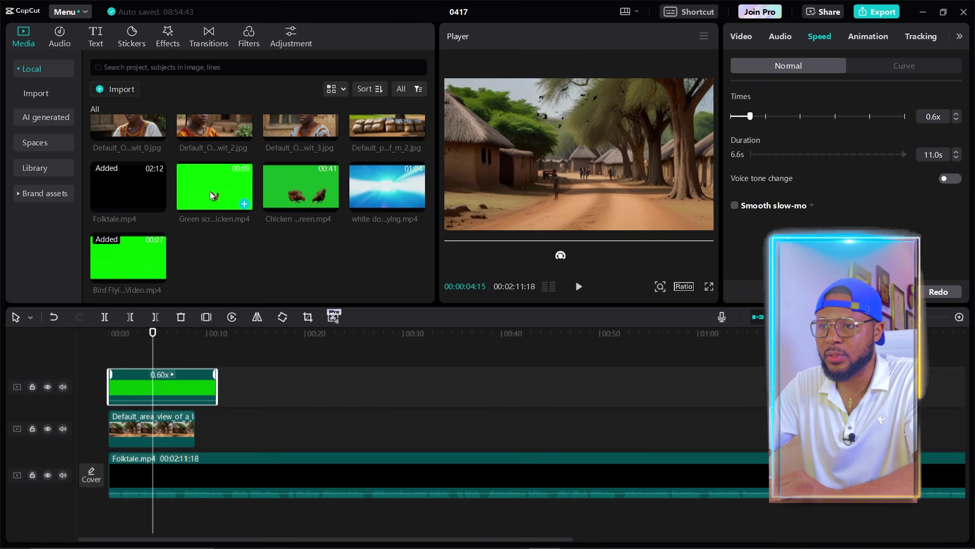
# Place the single-chicken green-screen video above the bird clip at the start of the timeline and enlarge it to fill the frame.
pyautogui.click(209, 191)
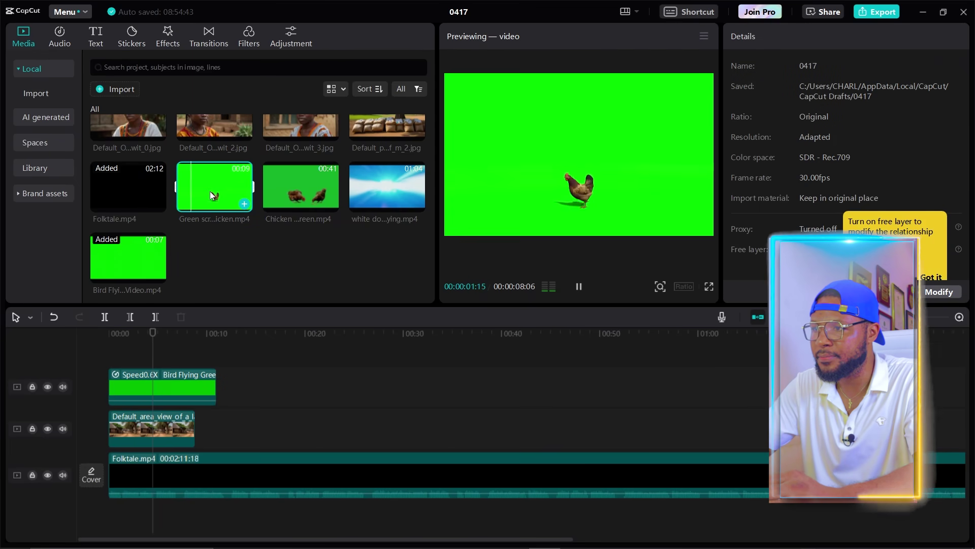
pyautogui.moveTo(210, 191); pyautogui.dragTo(110, 349)
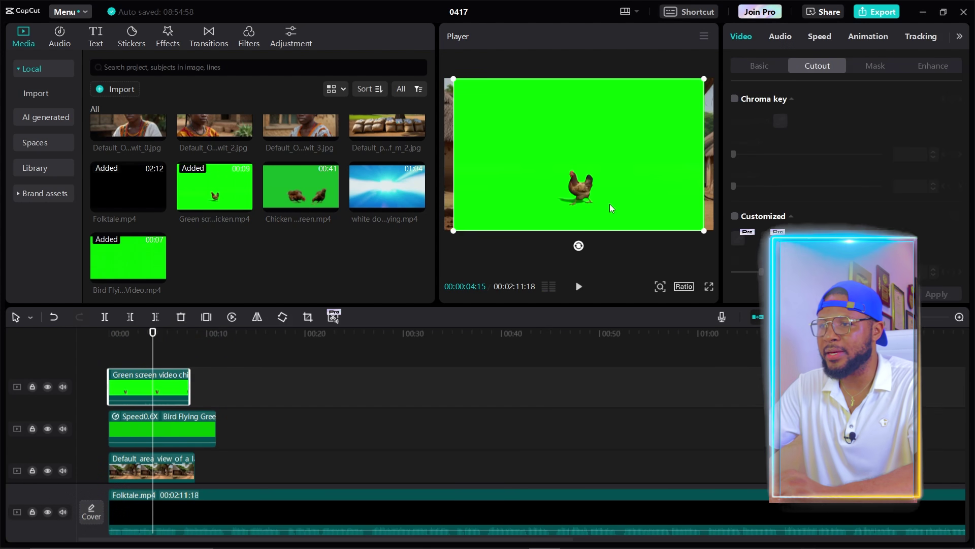
pyautogui.moveTo(455, 230); pyautogui.dragTo(428, 247)
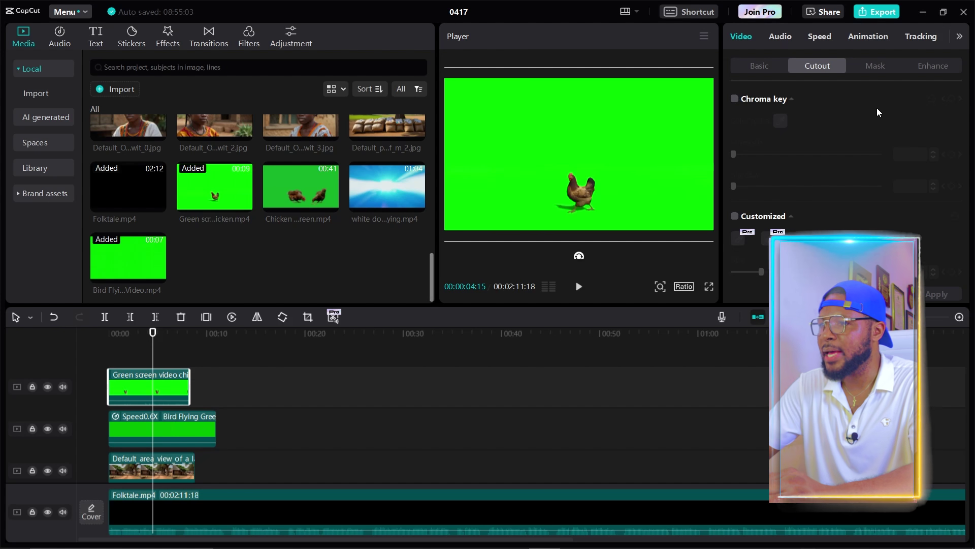
# Remove the chicken clip's green background with a chroma key at strength 100 and shadow 43.
pyautogui.click(735, 99)
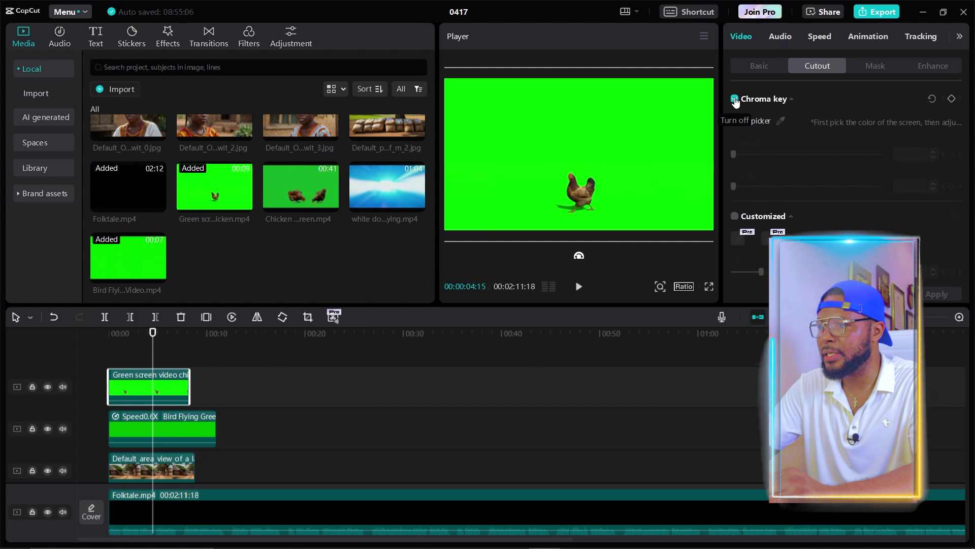
pyautogui.click(780, 122)
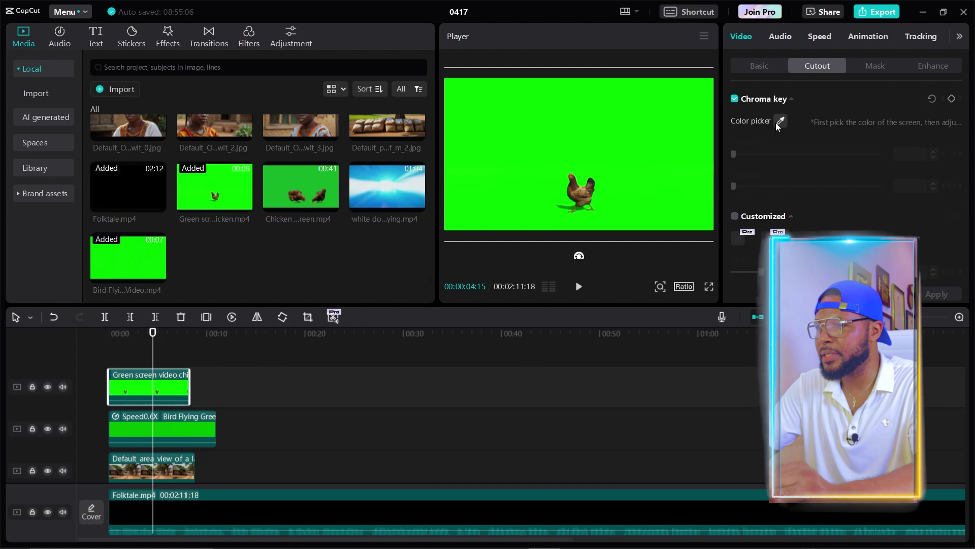
pyautogui.click(567, 124)
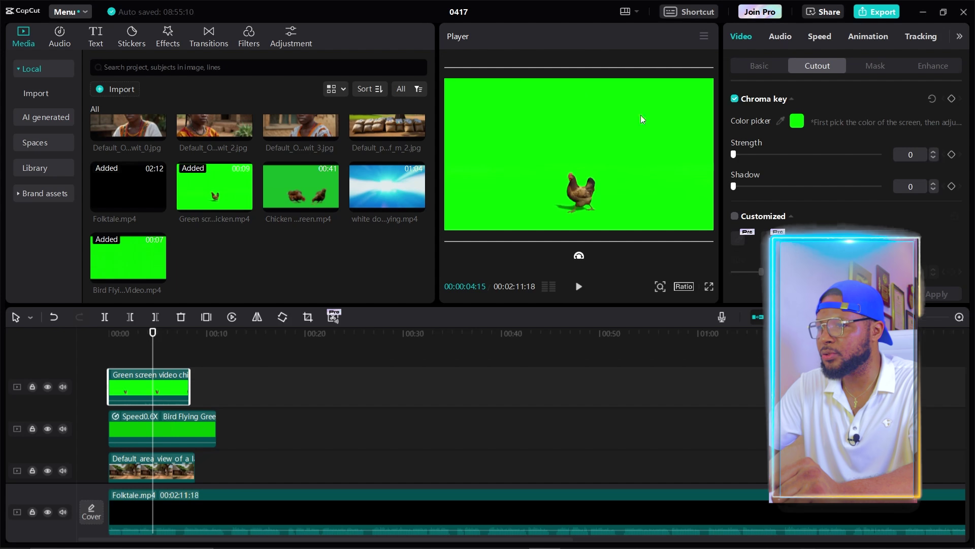
pyautogui.moveTo(733, 155); pyautogui.dragTo(768, 154)
pyautogui.moveTo(834, 154); pyautogui.dragTo(879, 149)
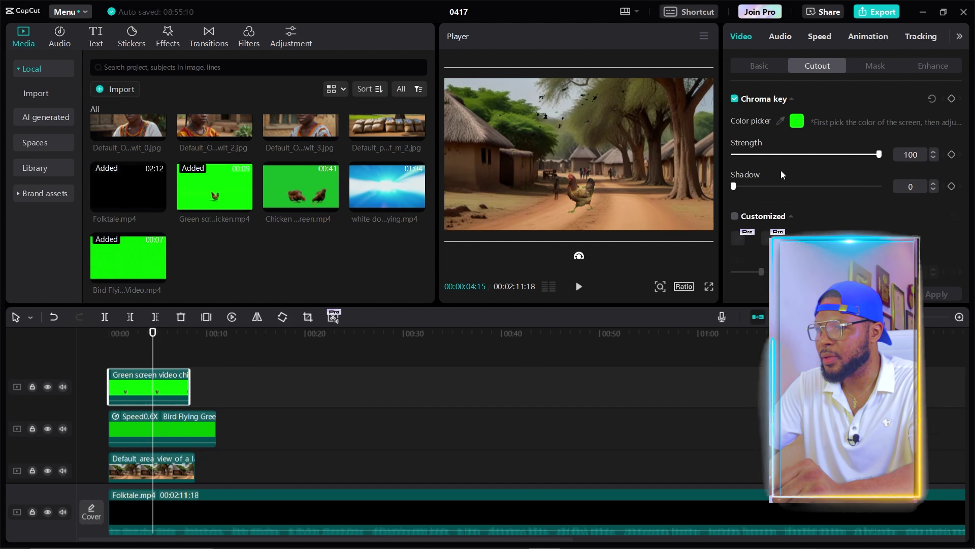
pyautogui.moveTo(735, 186); pyautogui.dragTo(796, 186)
# Shrink the keyed chicken clip and position the small chicken on the ground beside the large tree at the roadside.
pyautogui.moveTo(605, 150); pyautogui.dragTo(664, 179)
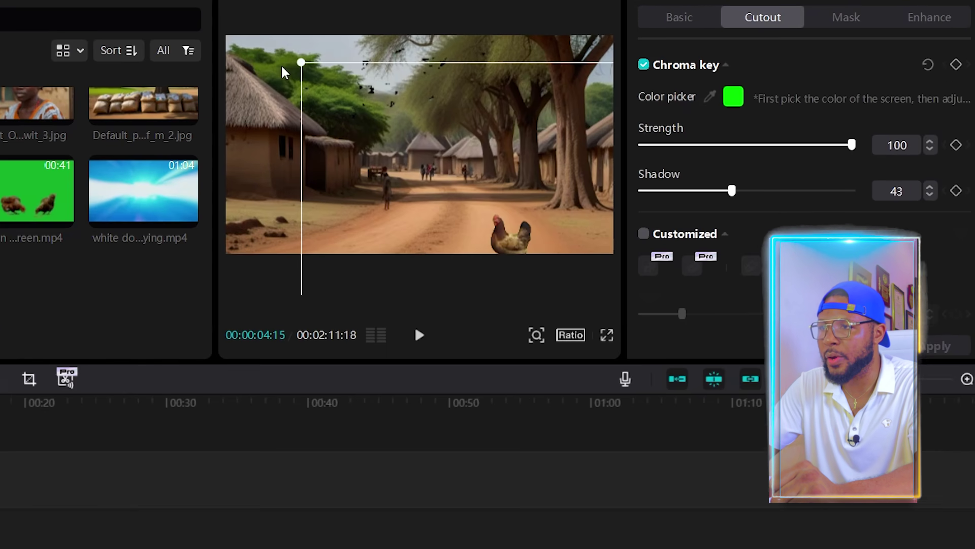
pyautogui.moveTo(552, 210); pyautogui.dragTo(574, 174)
pyautogui.moveTo(335, 35); pyautogui.dragTo(437, 105)
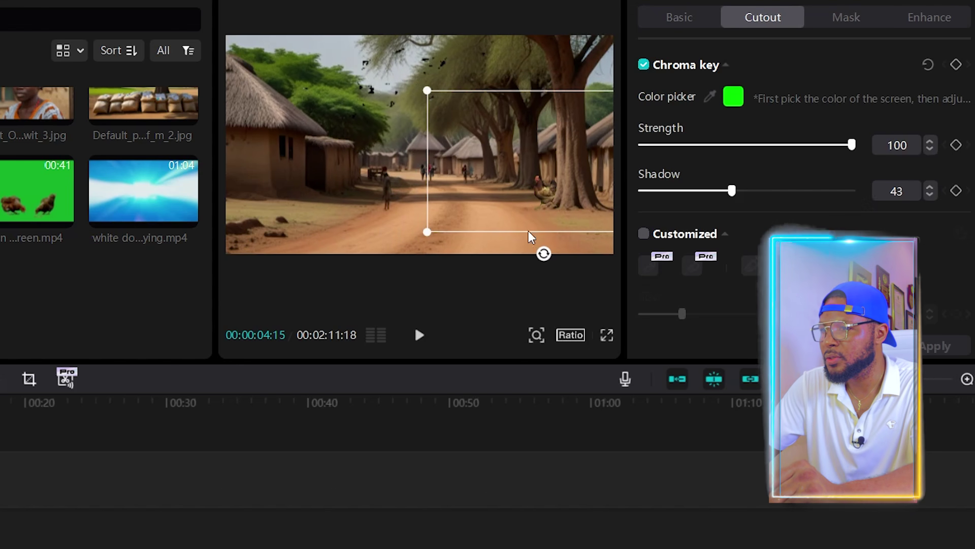
pyautogui.moveTo(548, 180)
pyautogui.mouseDown()
pyautogui.moveTo(550, 225)
pyautogui.moveTo(529, 182)
pyautogui.mouseUp()
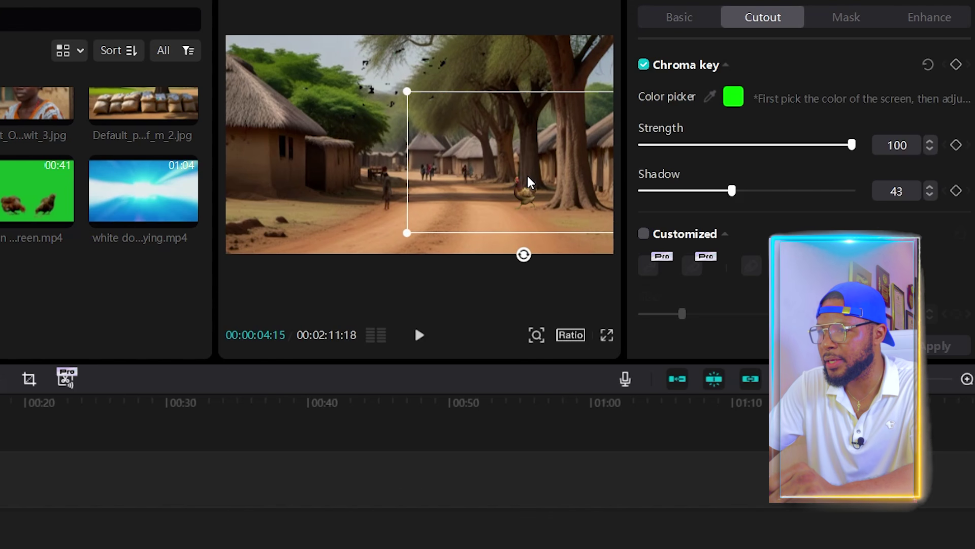
pyautogui.moveTo(407, 92); pyautogui.dragTo(444, 113)
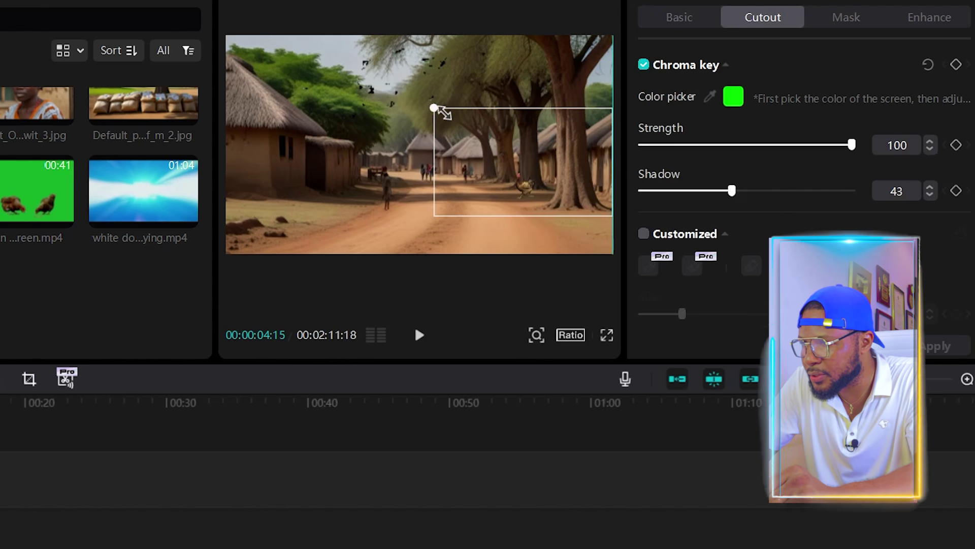
pyautogui.moveTo(506, 162); pyautogui.dragTo(514, 170)
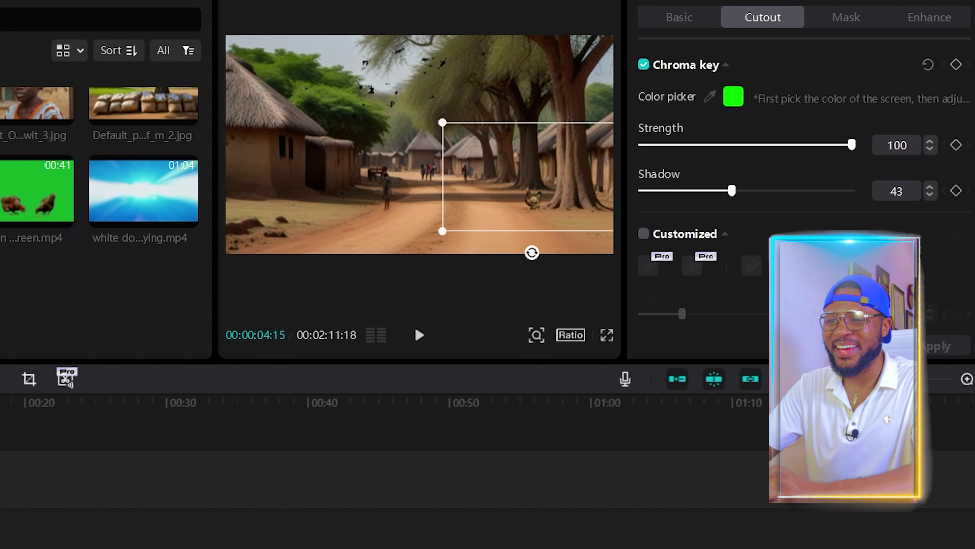
# Preview the village scene with the birds and the resized chicken from the start of the timeline.
pyautogui.press('Home')
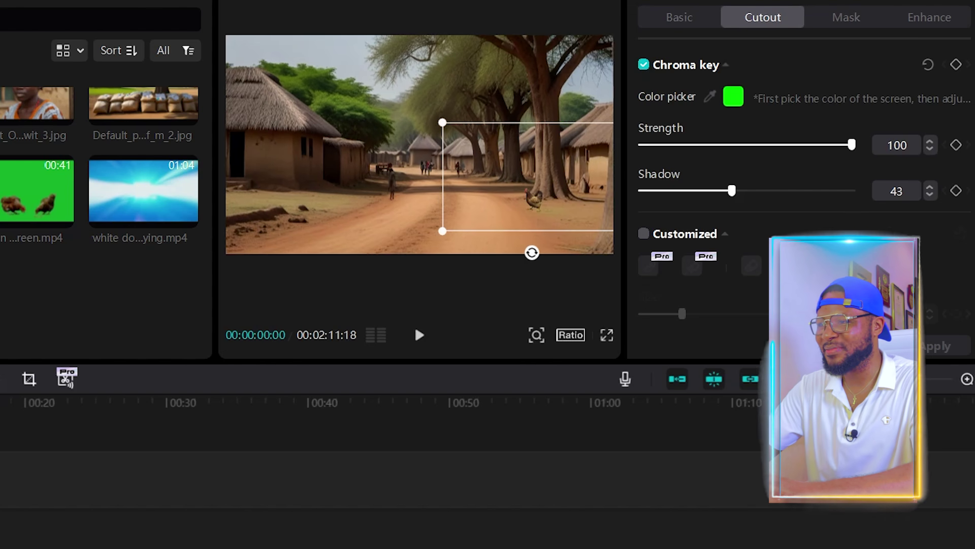
pyautogui.press('space')
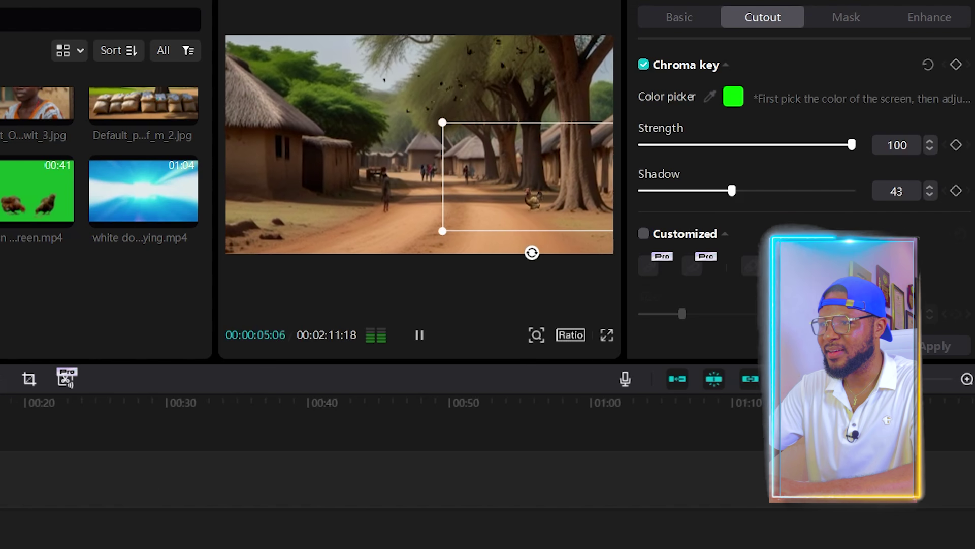
pyautogui.press('space')
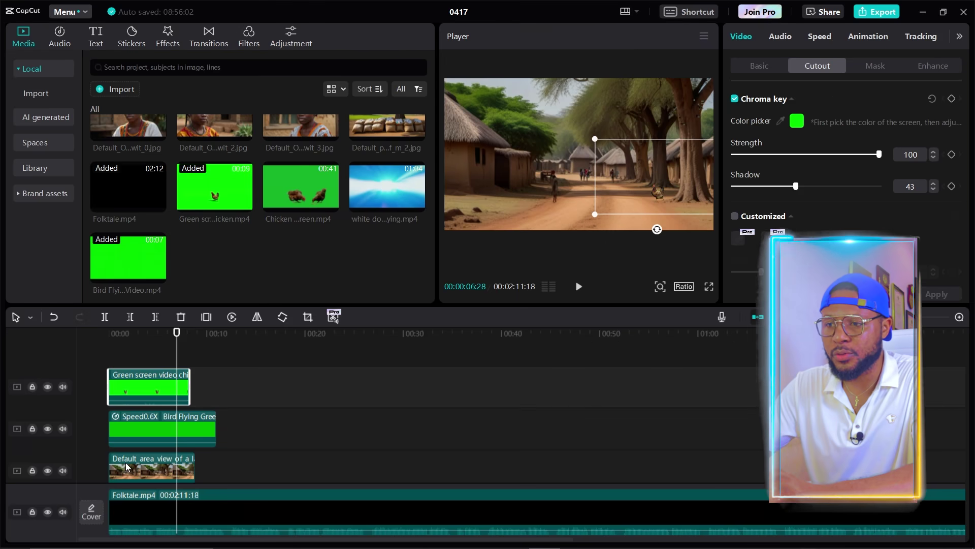
# Keyframe the village image's position from the start of the timeline, shifting it horizontally to X 499 at 00:00:06:10.
pyautogui.click(126, 462)
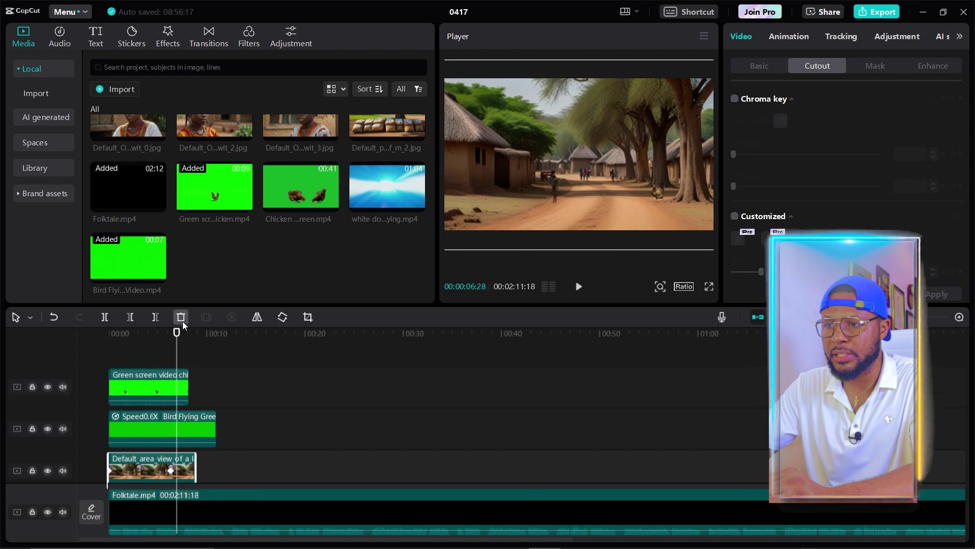
pyautogui.moveTo(176, 333); pyautogui.dragTo(59, 344)
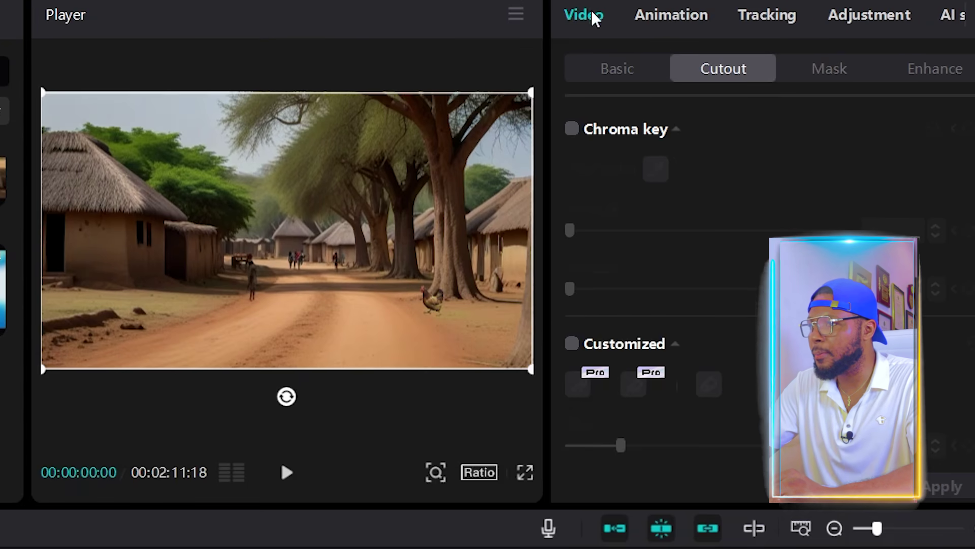
pyautogui.click(607, 68)
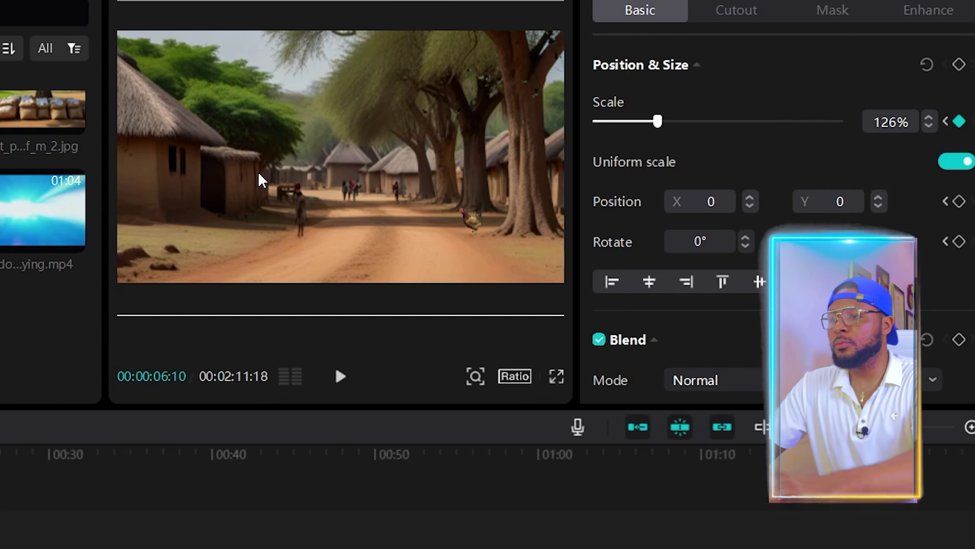
pyautogui.moveTo(257, 178); pyautogui.dragTo(322, 174)
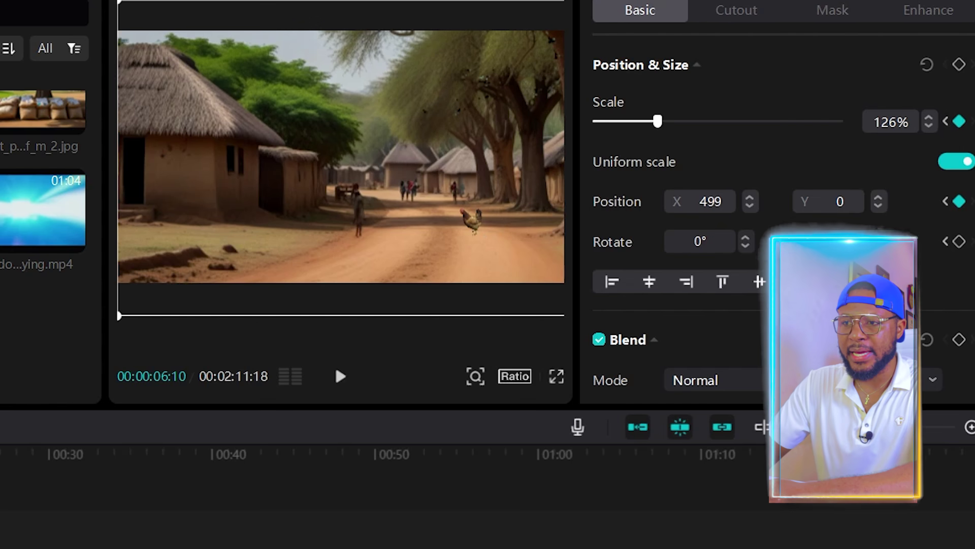
# Preview the village image's combined zoom and sideways pan from the start of the timeline.
pyautogui.press('Home')
pyautogui.press('space')
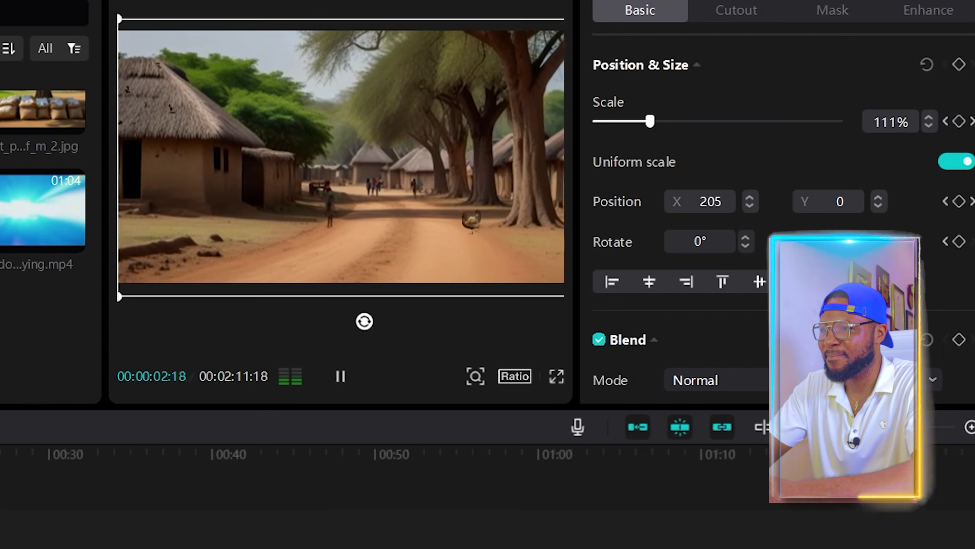
pyautogui.click(335, 361)
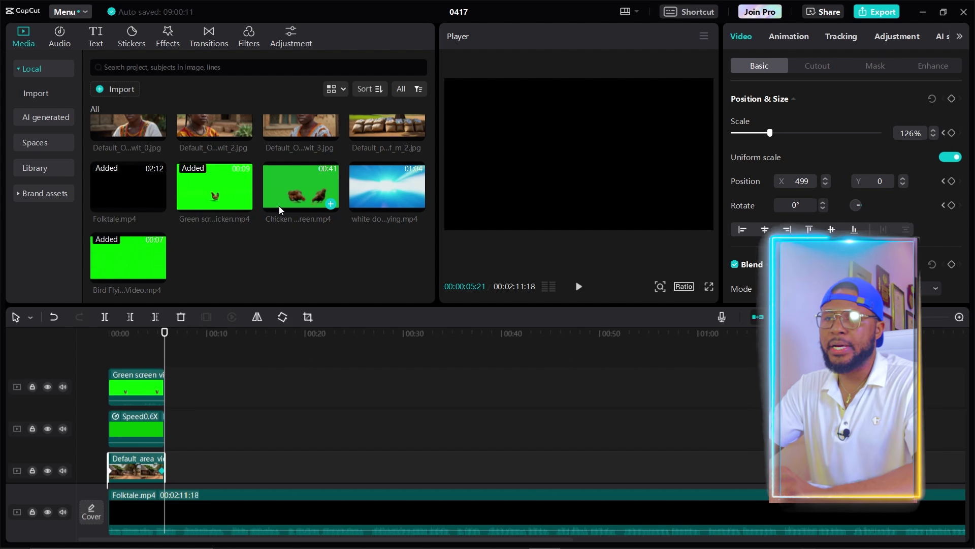
# Add the portrait image of the woman in the patterned headscarf to the timeline directly after the village image.
pyautogui.scroll(-10, 279, 205)
pyautogui.scroll(-8, 279, 206)
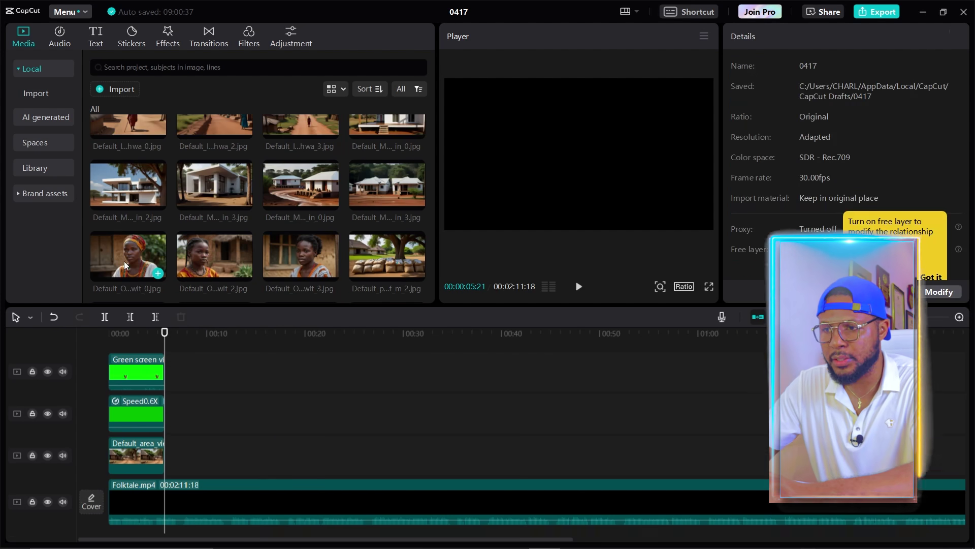
pyautogui.moveTo(130, 251); pyautogui.dragTo(161, 455)
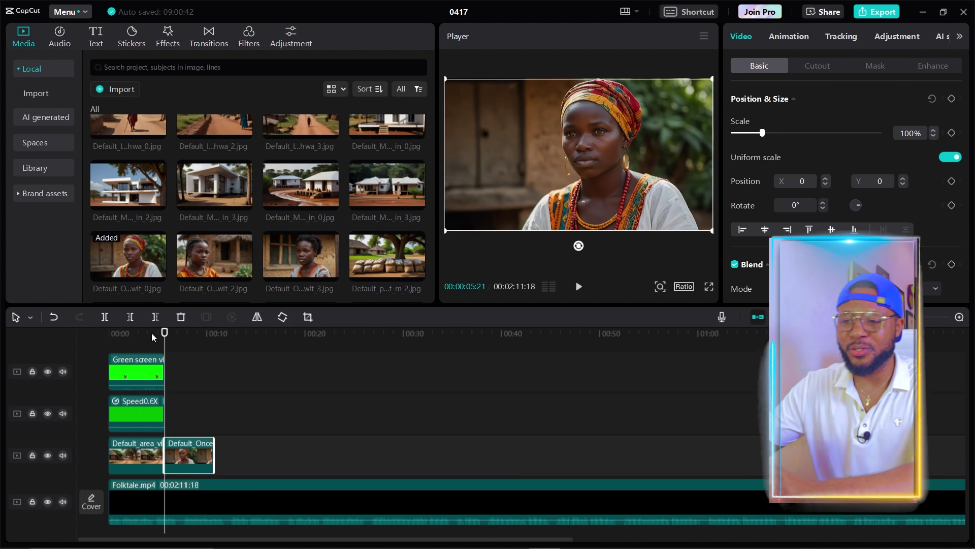
# Keyframe a zoom on the woman's portrait from its first frame at 00:00:05:21, scaling it up to 158% at 00:00:06:22.
pyautogui.click(177, 334)
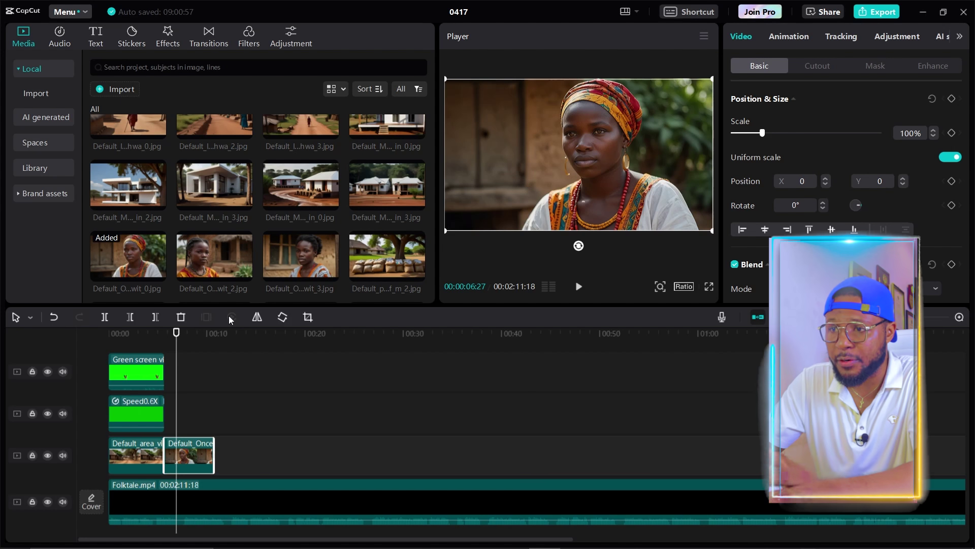
pyautogui.moveTo(176, 335)
pyautogui.mouseDown()
pyautogui.moveTo(154, 337)
pyautogui.moveTo(167, 342)
pyautogui.mouseUp()
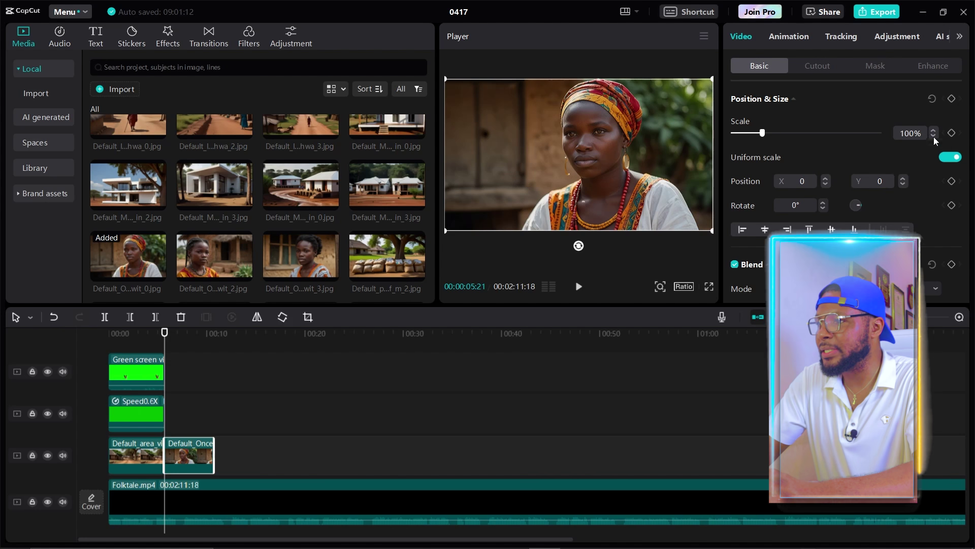
pyautogui.click(951, 98)
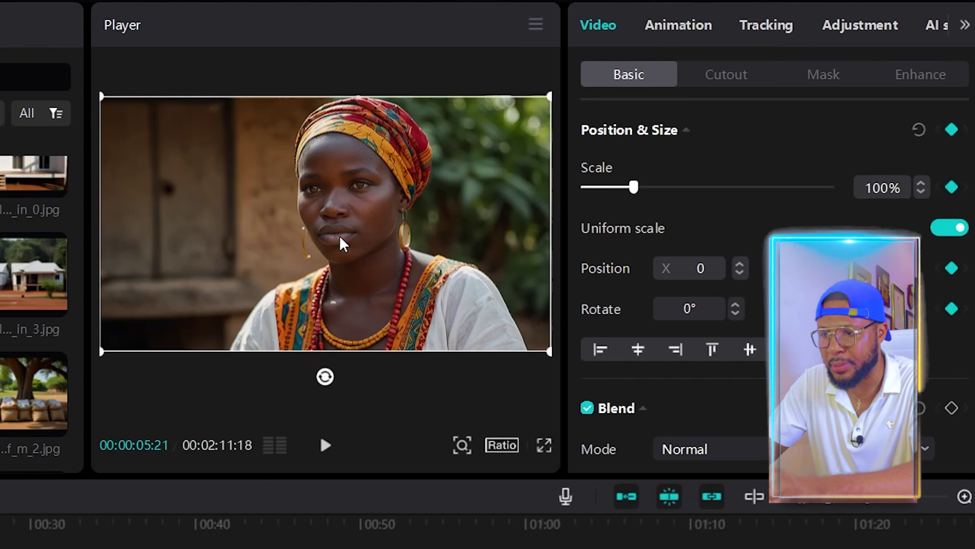
pyautogui.hotkey('shift', 'Right')
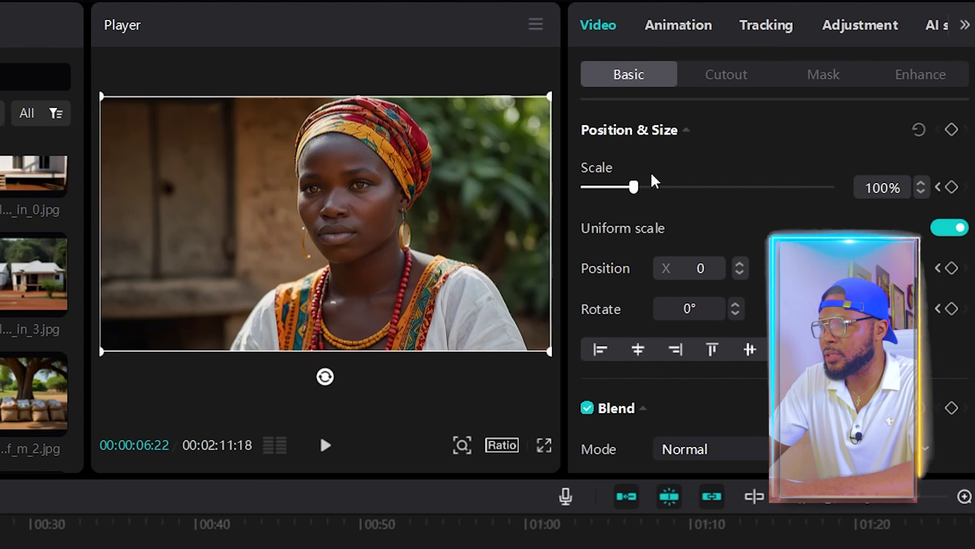
pyautogui.moveTo(641, 191); pyautogui.dragTo(662, 192)
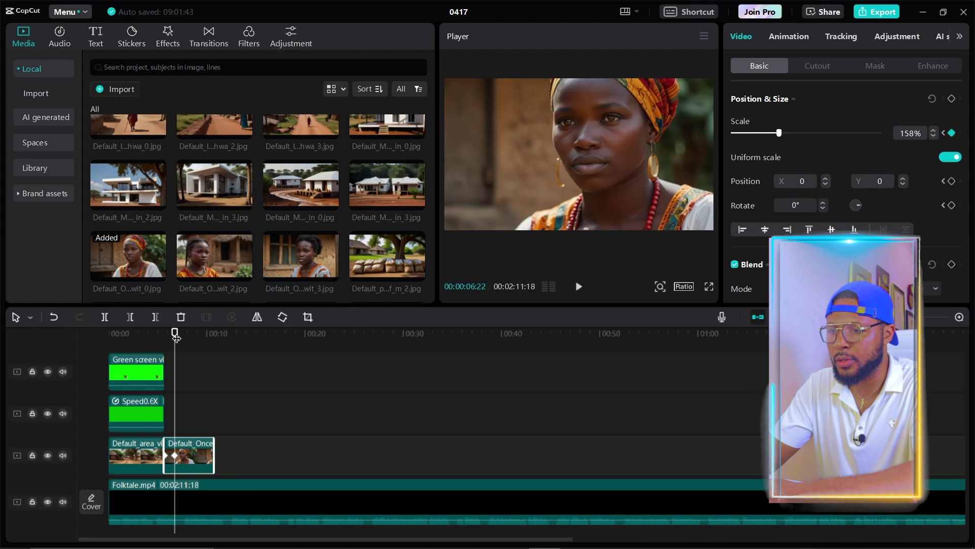
# Trim the end of the woman's portrait clip to 00:00:06:25, just after its zoom keyframe, and scrub through the shortened clip.
pyautogui.moveTo(175, 336); pyautogui.dragTo(176, 337)
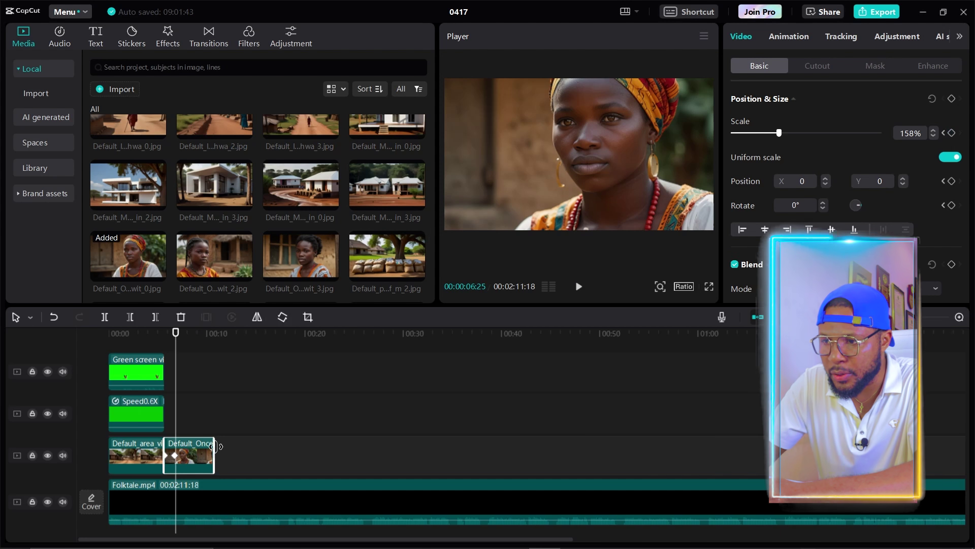
pyautogui.moveTo(214, 447); pyautogui.dragTo(176, 452)
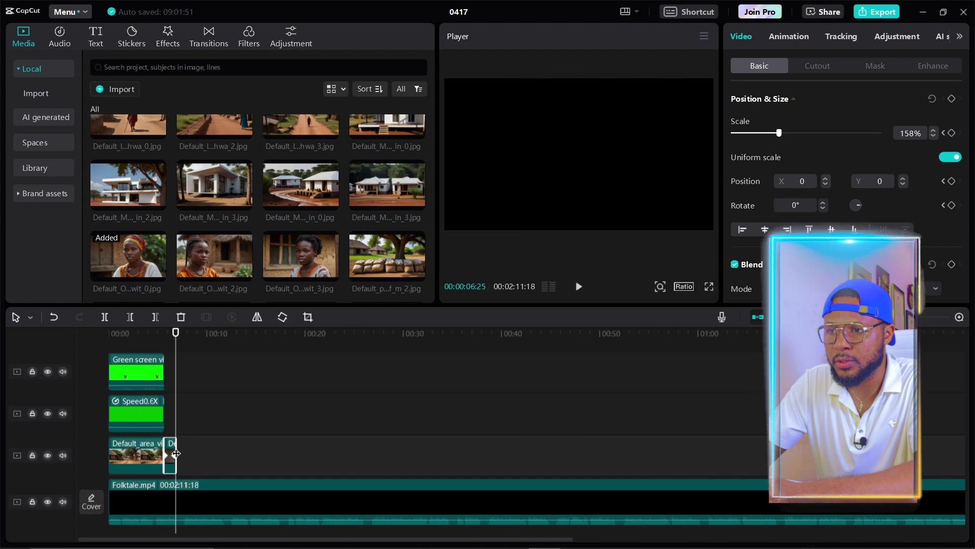
pyautogui.moveTo(171, 336); pyautogui.dragTo(162, 338)
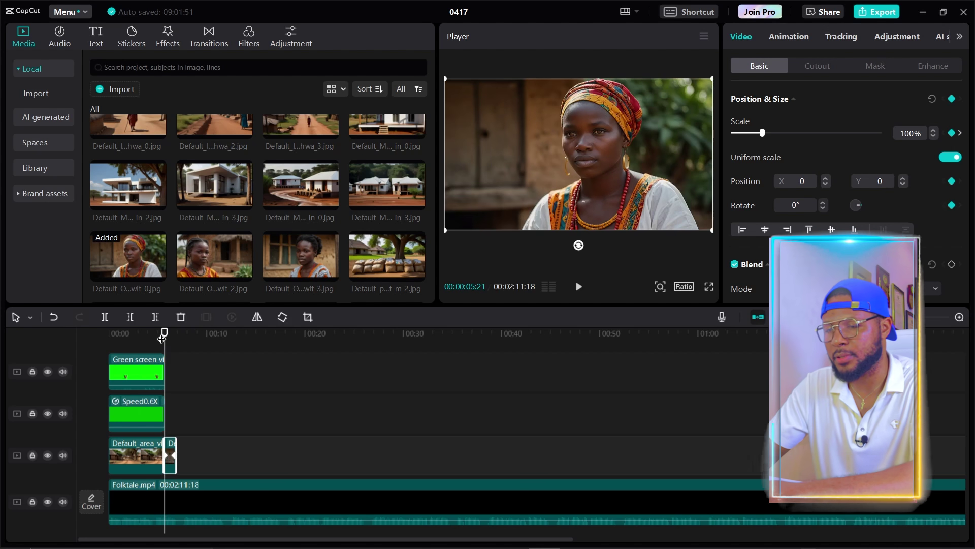
pyautogui.moveTo(161, 338); pyautogui.dragTo(177, 334)
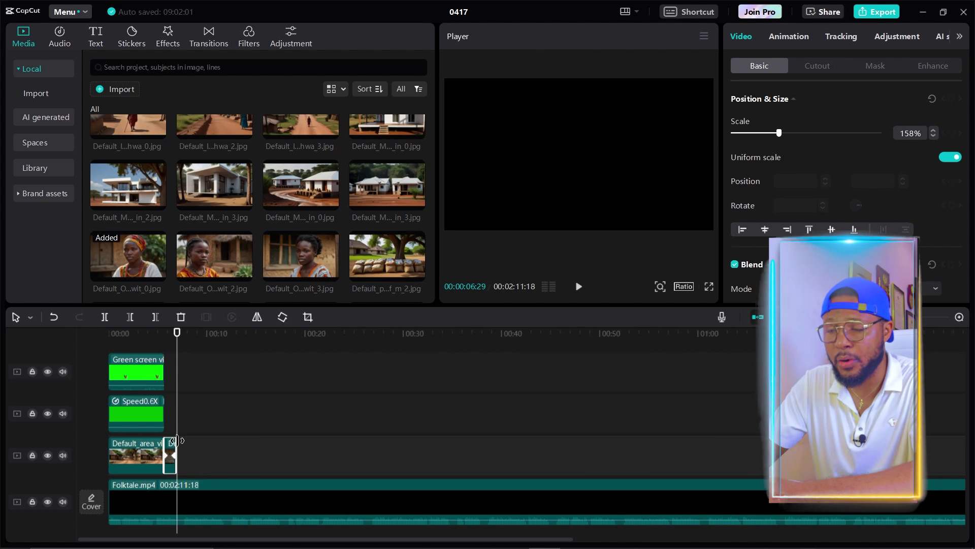
# Extend the woman's portrait clip to just past the 10-second mark and move its end zoom keyframe to about 9 seconds for a slower zoom.
pyautogui.moveTo(177, 440); pyautogui.dragTo(202, 451)
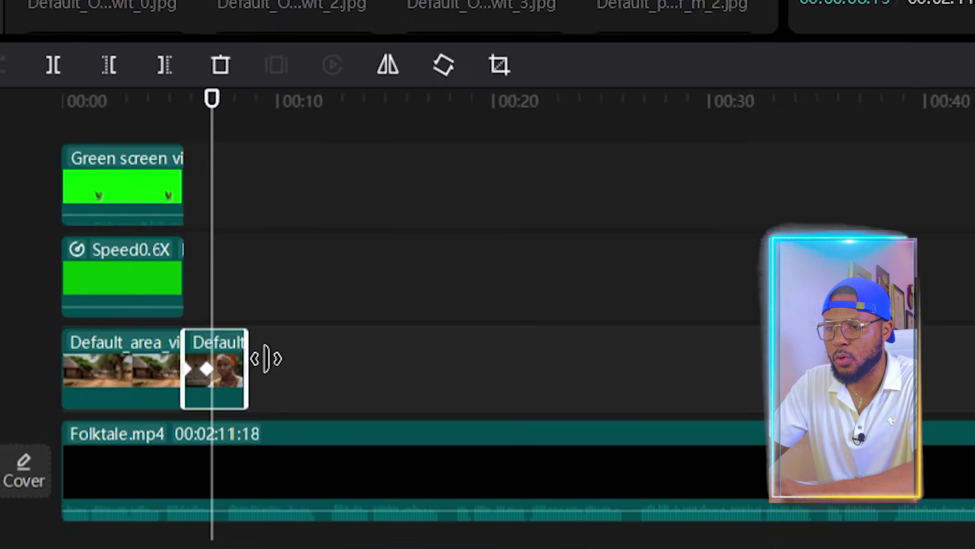
pyautogui.moveTo(266, 359); pyautogui.dragTo(282, 360)
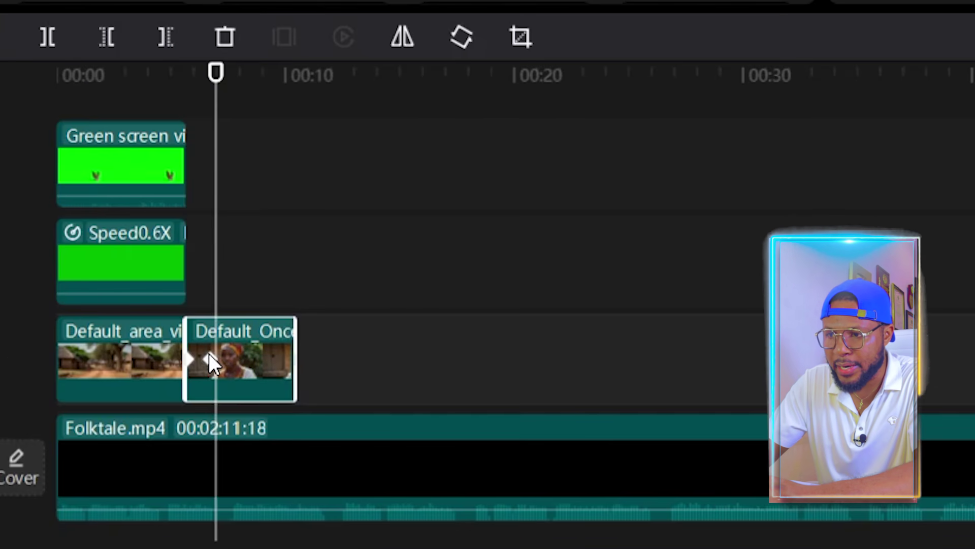
pyautogui.moveTo(208, 357); pyautogui.dragTo(216, 358)
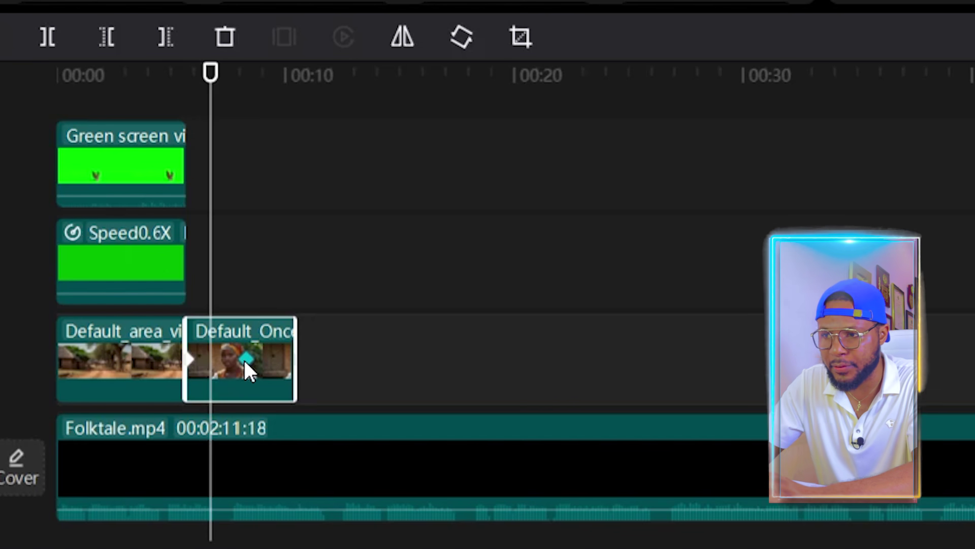
pyautogui.moveTo(243, 358); pyautogui.dragTo(210, 361)
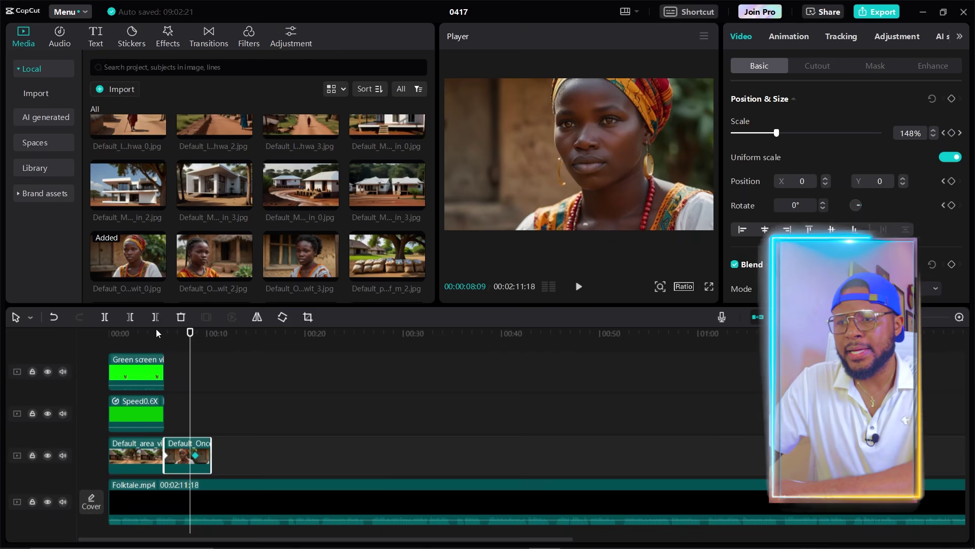
# Preview the cut from the village scene into the slowed portrait zoom, starting playback at 00:00:04:25.
pyautogui.click(156, 333)
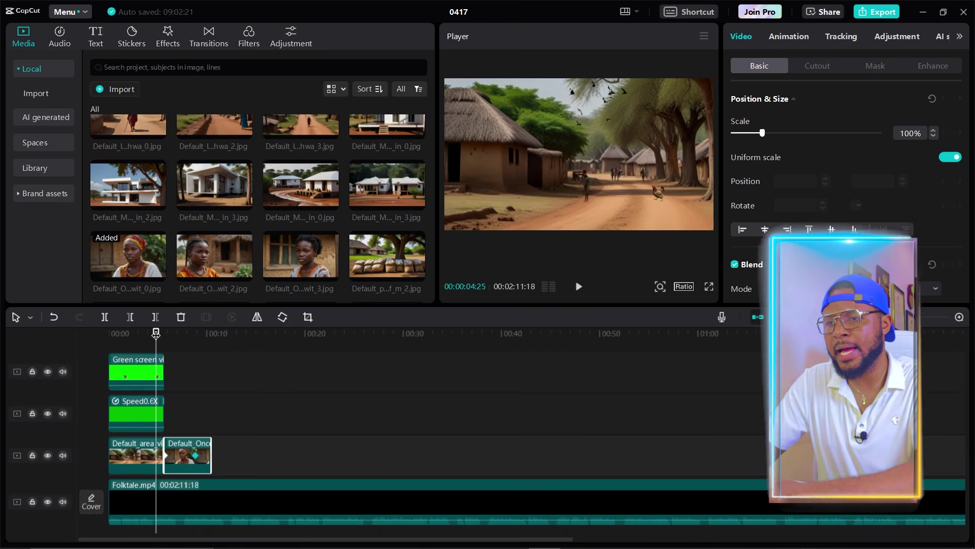
pyautogui.press('space')
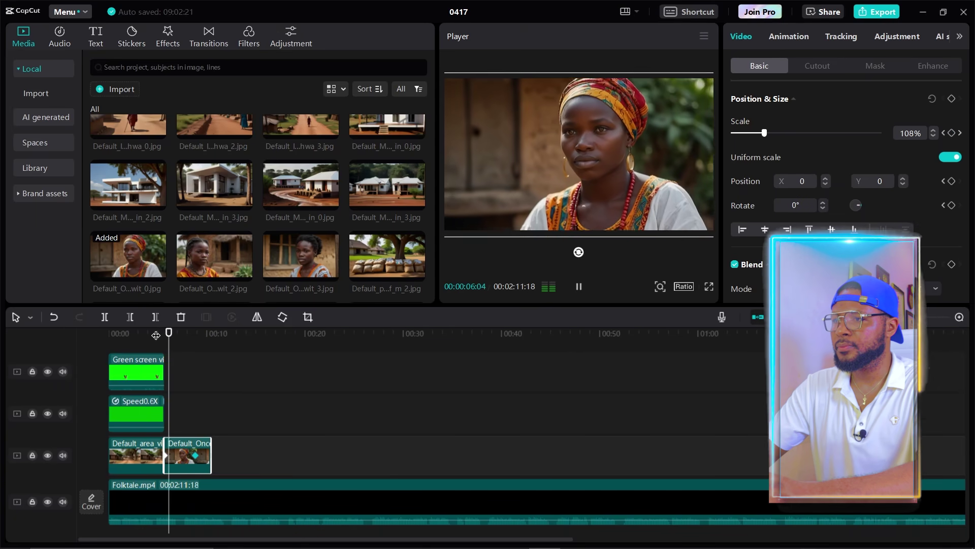
pyautogui.press('space')
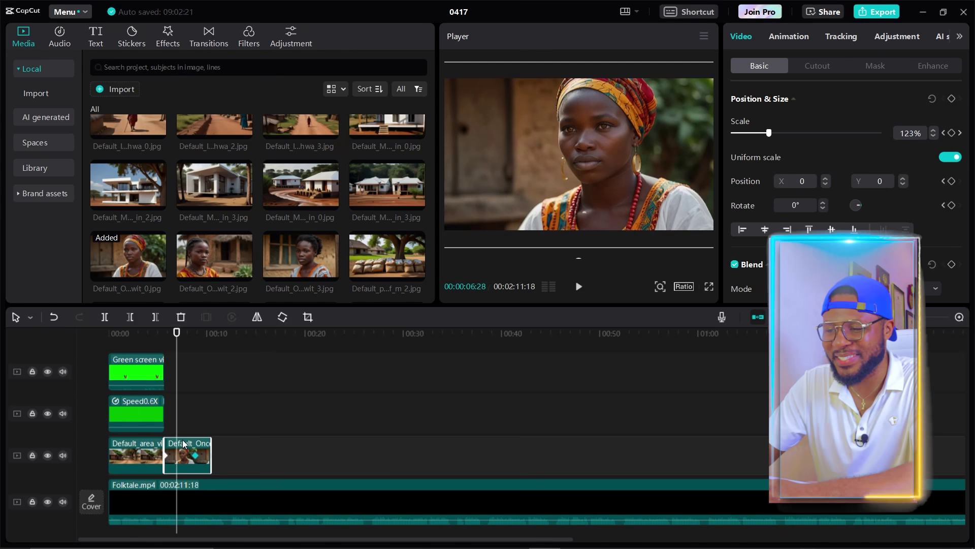